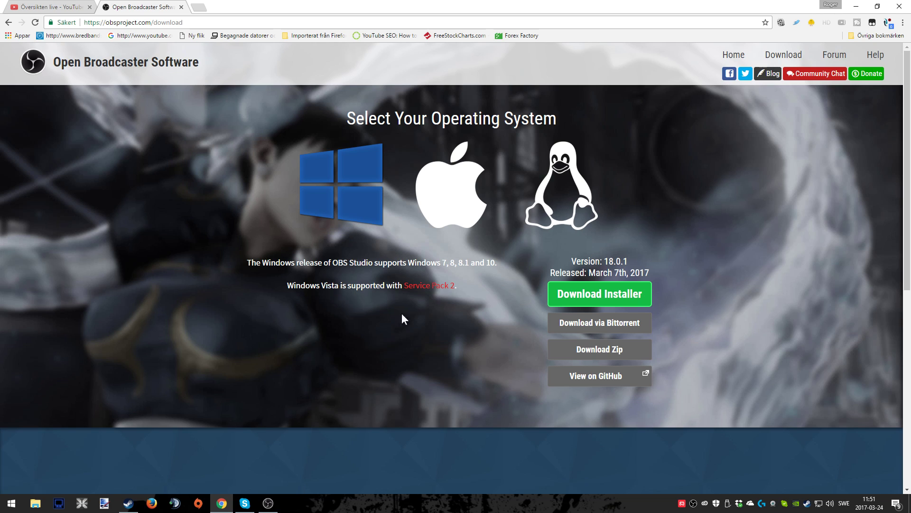
- Highlight the supported Windows versions text, then show the Linux release details on the OBS download page
{"action": "left_click_drag", "start_coordinate": [442, 262], "coordinate": [491, 262]}
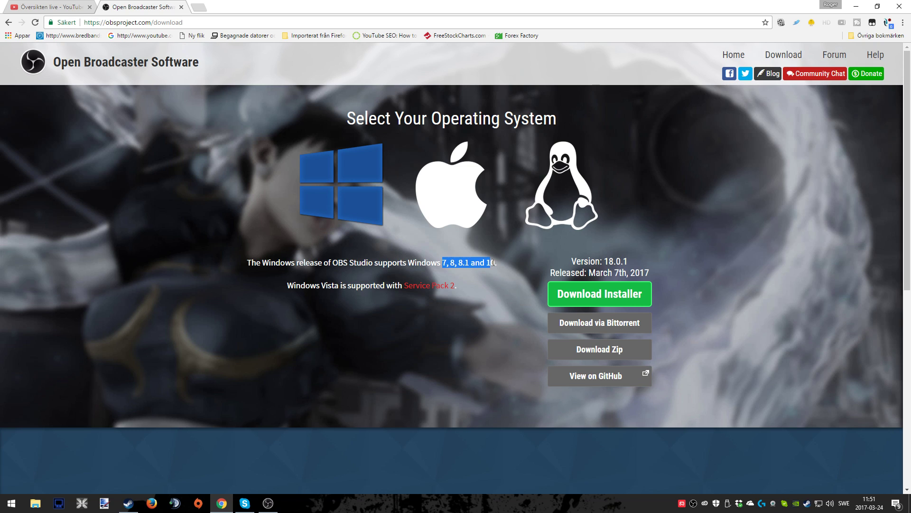
{"action": "left_click", "coordinate": [497, 314]}
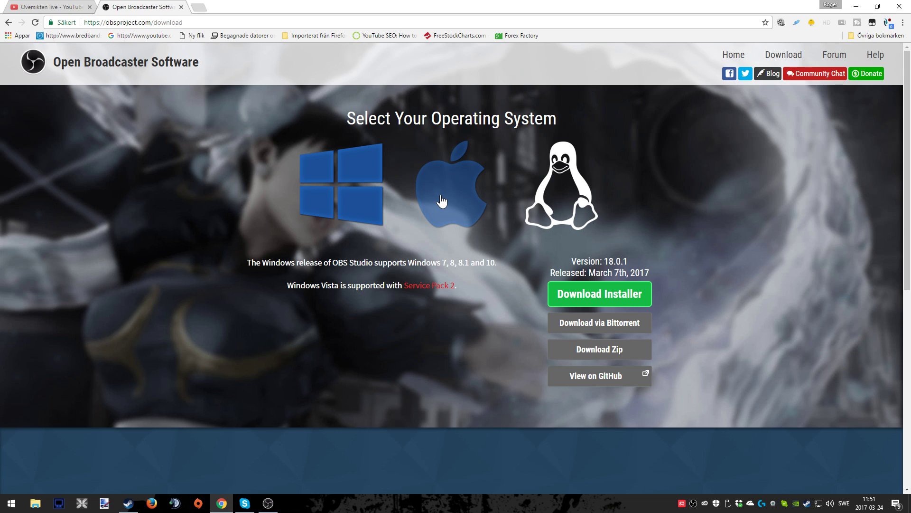
{"action": "left_click", "coordinate": [554, 197]}
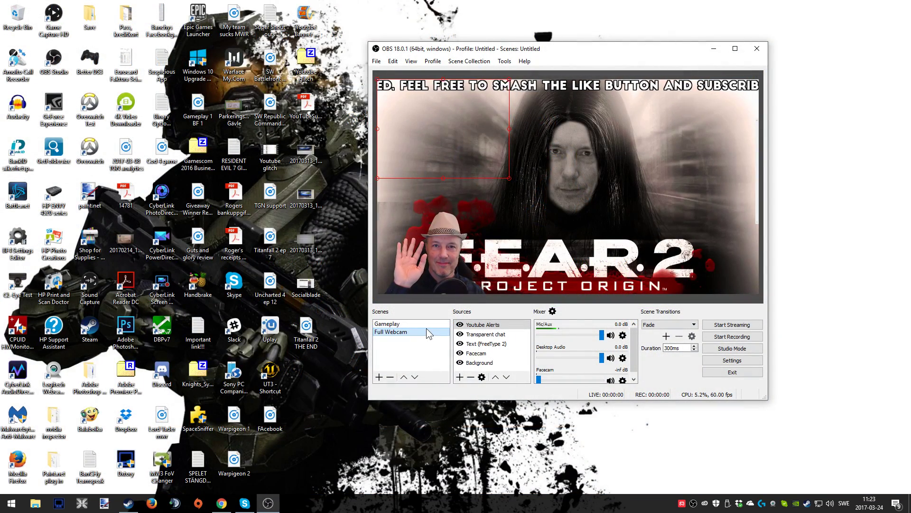
- Look through the Transparent chat, Text, Background and Youtube Alerts sources, then make Gameplay the active scene
{"action": "left_click", "coordinate": [485, 334]}
{"action": "left_click", "coordinate": [495, 344]}
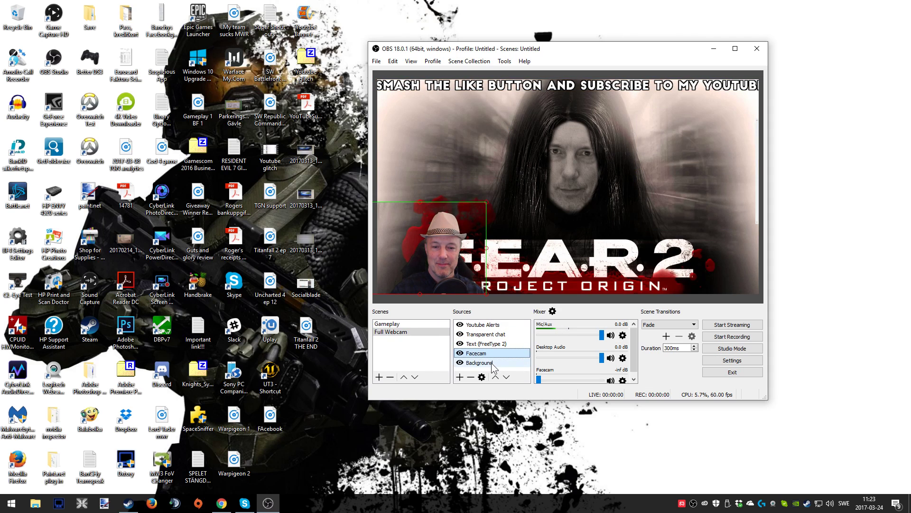
{"action": "left_click", "coordinate": [494, 362]}
{"action": "left_click", "coordinate": [486, 324]}
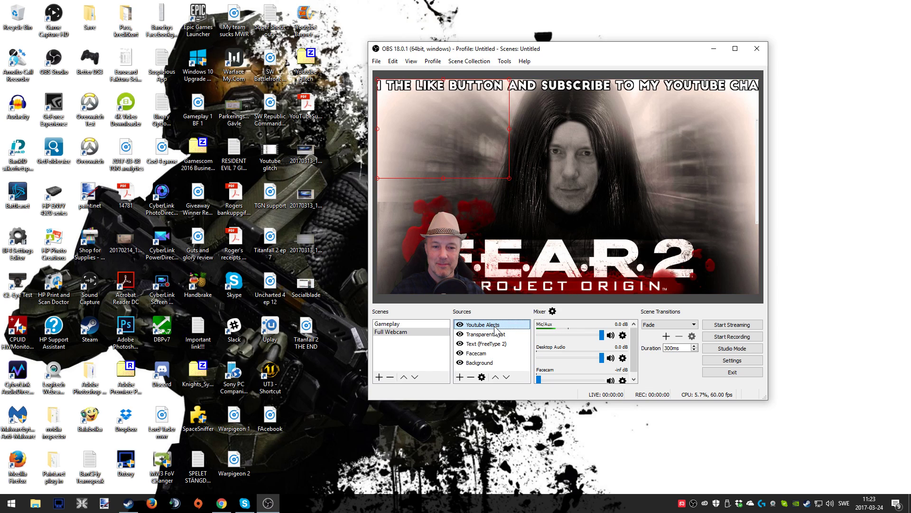
{"action": "left_click", "coordinate": [394, 324]}
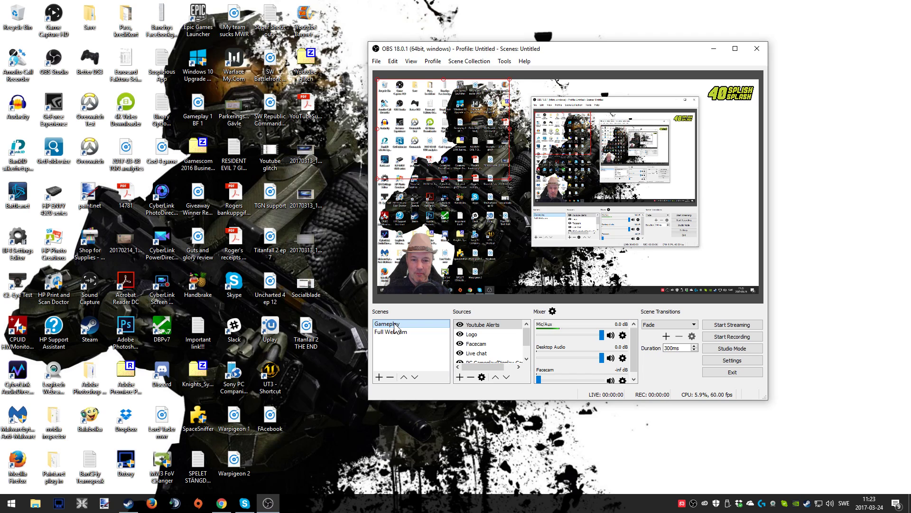
- Add a new scene named 'Tutorial'
{"action": "left_click", "coordinate": [379, 378]}
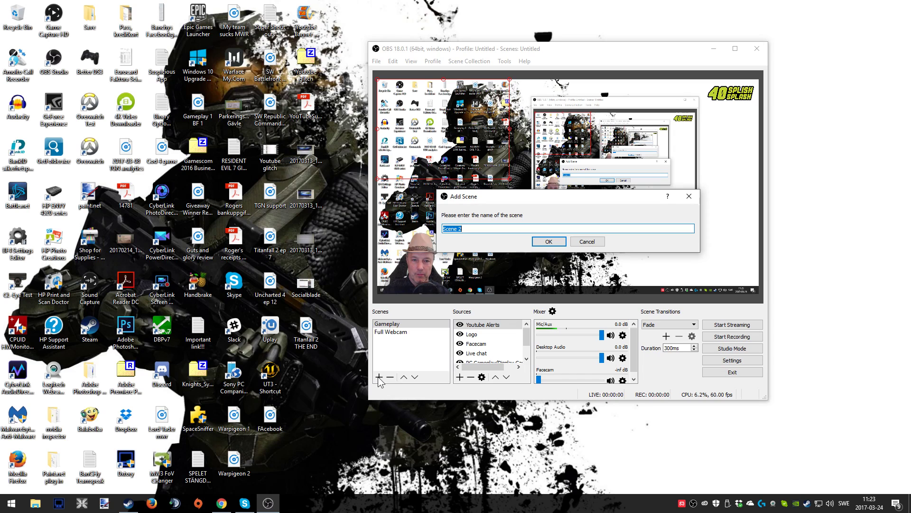
{"action": "type", "text": "T"}
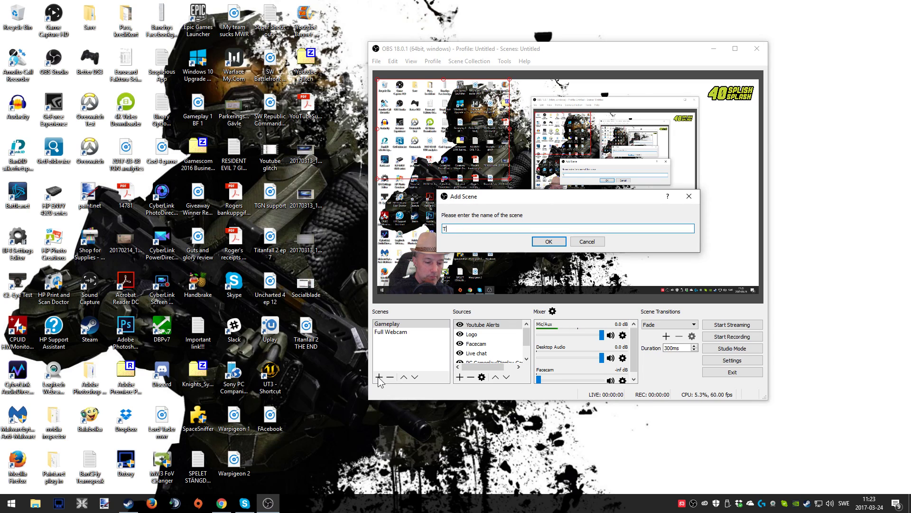
{"action": "type", "text": "utorial"}
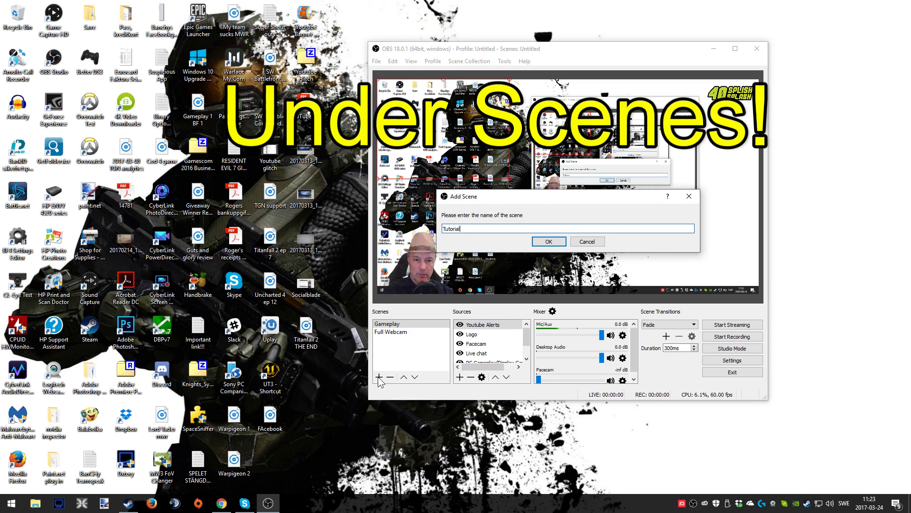
{"action": "left_click", "coordinate": [550, 242]}
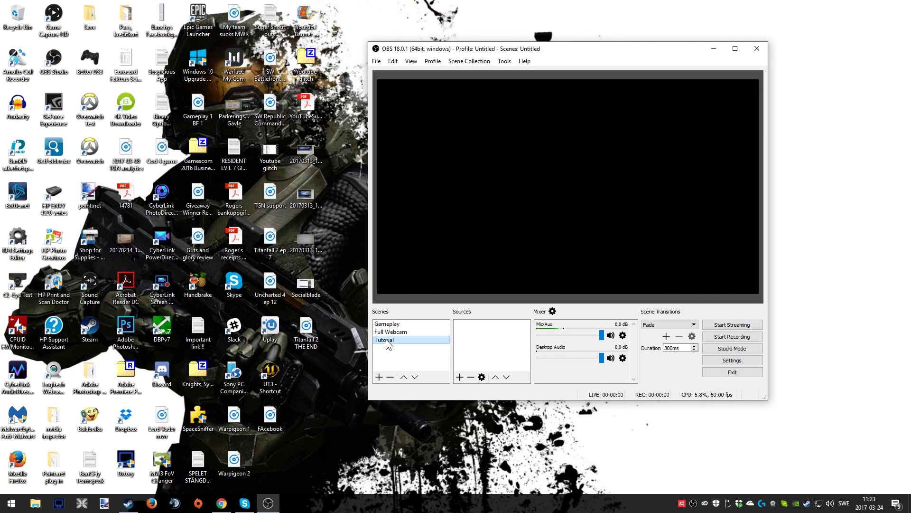
- Add a Video Capture Device source to Tutorial by reusing the existing Elgato source
{"action": "right_click", "coordinate": [486, 332]}
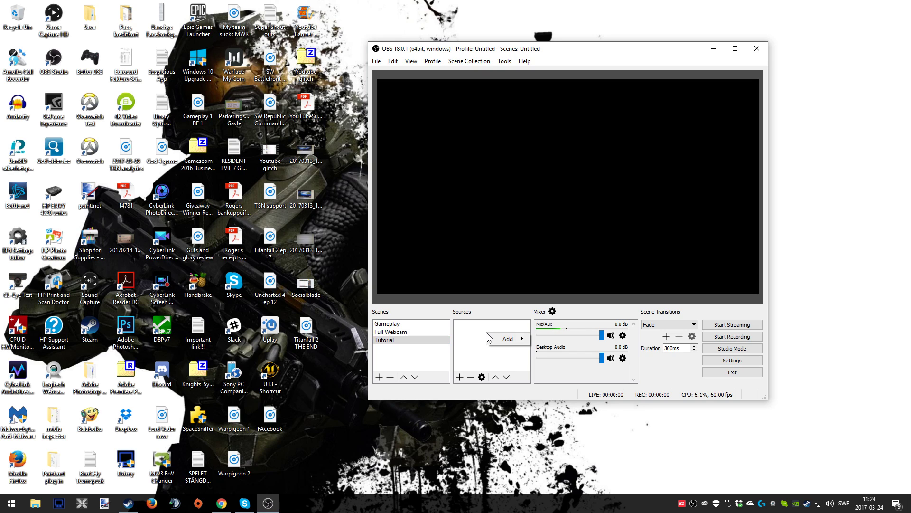
{"action": "mouse_move", "coordinate": [506, 342]}
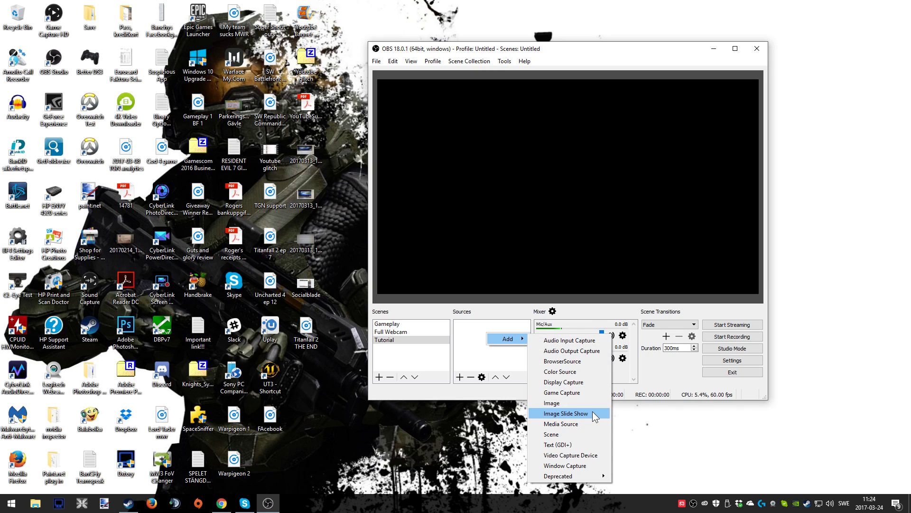
{"action": "left_click", "coordinate": [587, 456]}
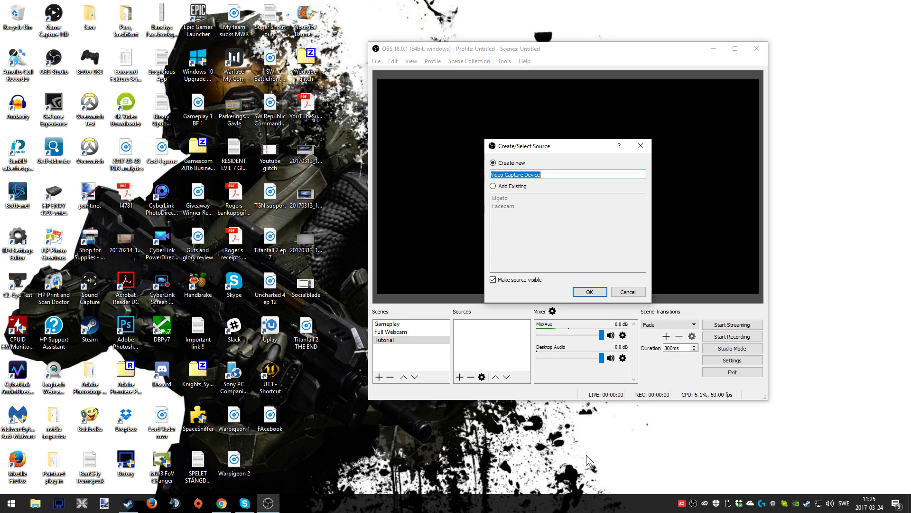
{"action": "type", "text": "Playstation 4"}
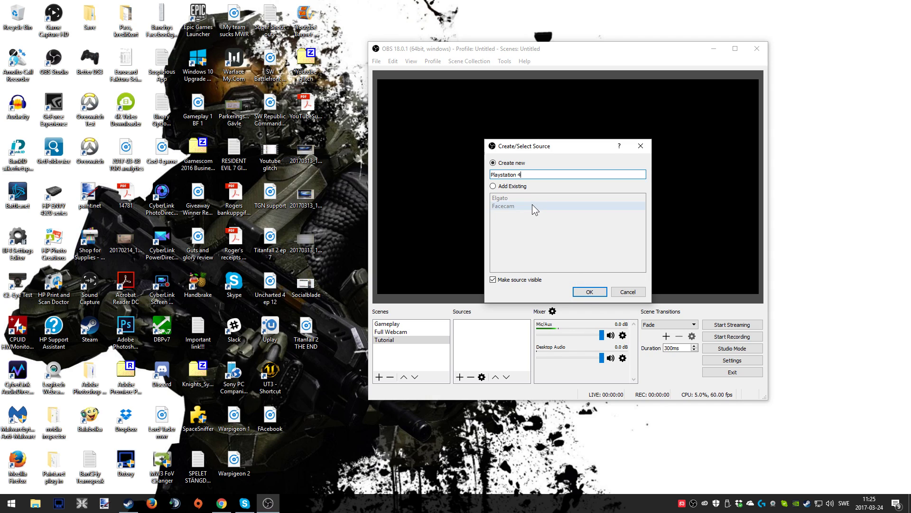
{"action": "left_click", "coordinate": [493, 186]}
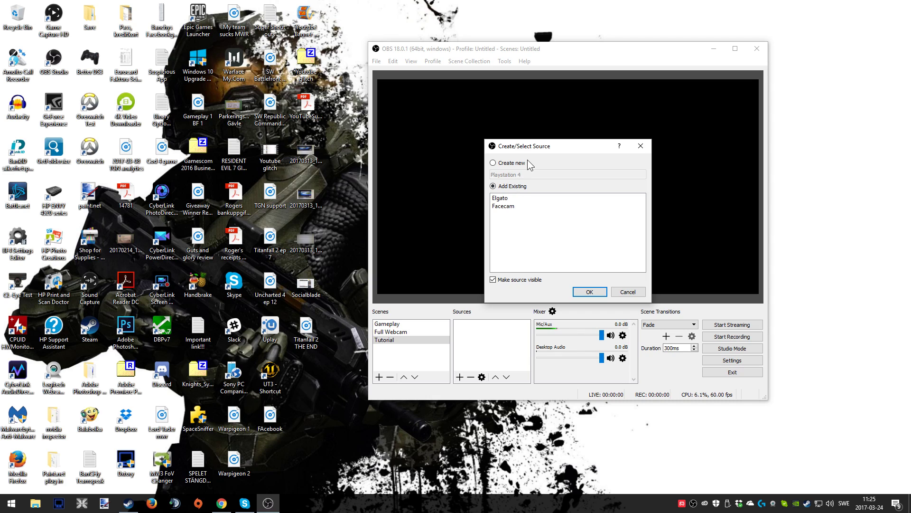
{"action": "left_click", "coordinate": [506, 201]}
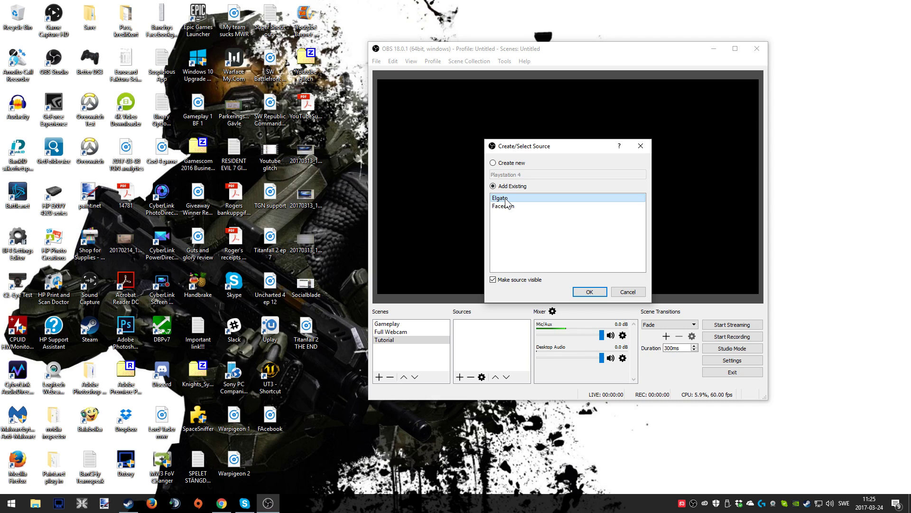
{"action": "left_click", "coordinate": [589, 291]}
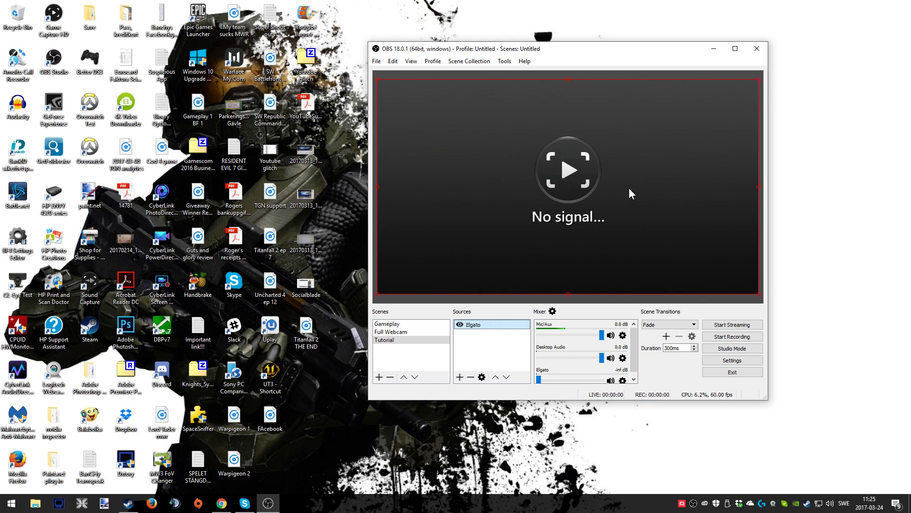
- Launch Elgato Game Capture HD and lower the Elgato audio fader to -14.6 dB
{"action": "left_click", "coordinate": [52, 17]}
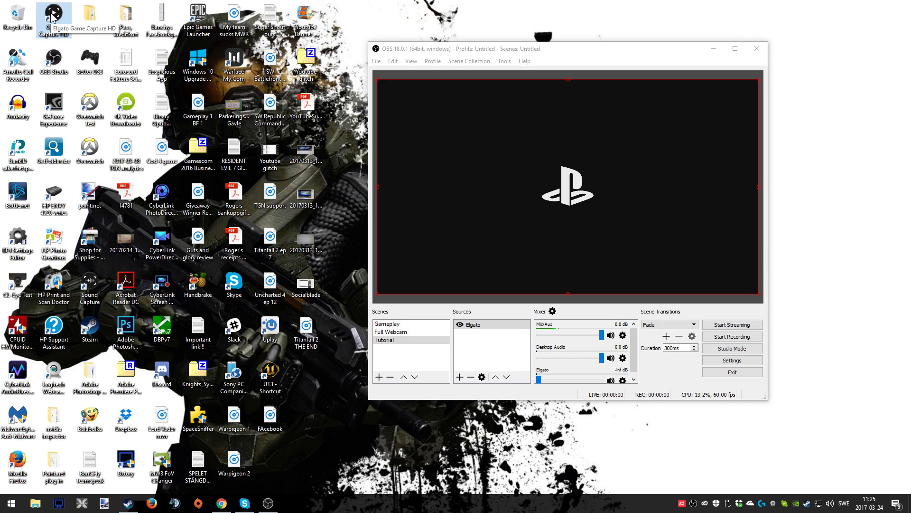
{"action": "double_click", "coordinate": [52, 17]}
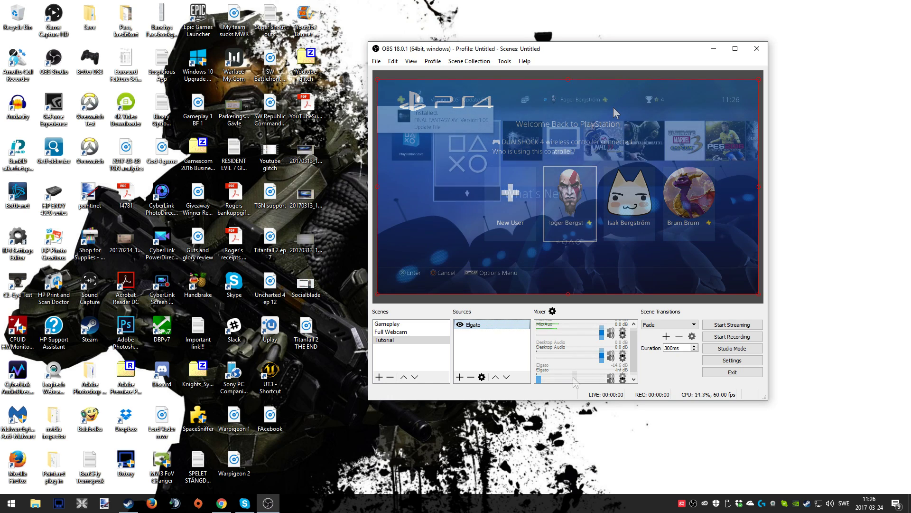
{"action": "left_click_drag", "start_coordinate": [539, 379], "coordinate": [575, 378]}
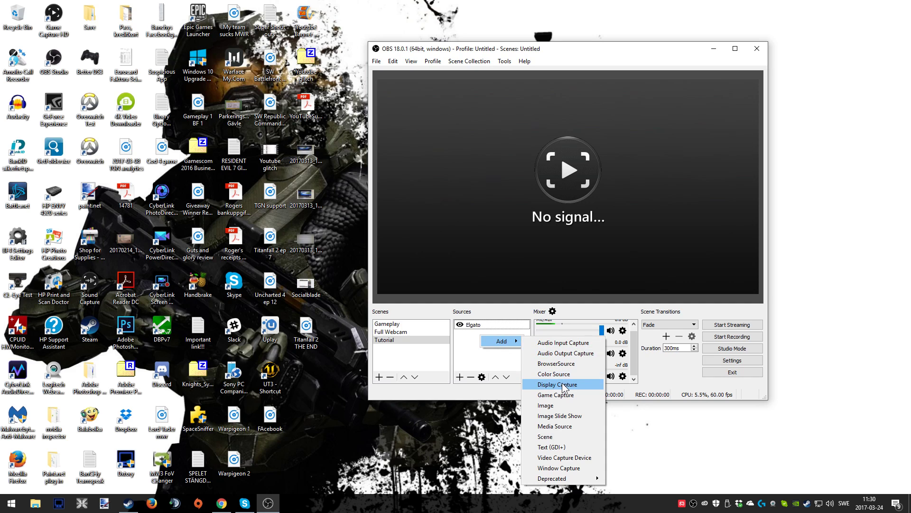
- Add a 'PC Gameplay' display capture of Display 0 with cursor capture turned off
{"action": "left_click", "coordinate": [562, 384]}
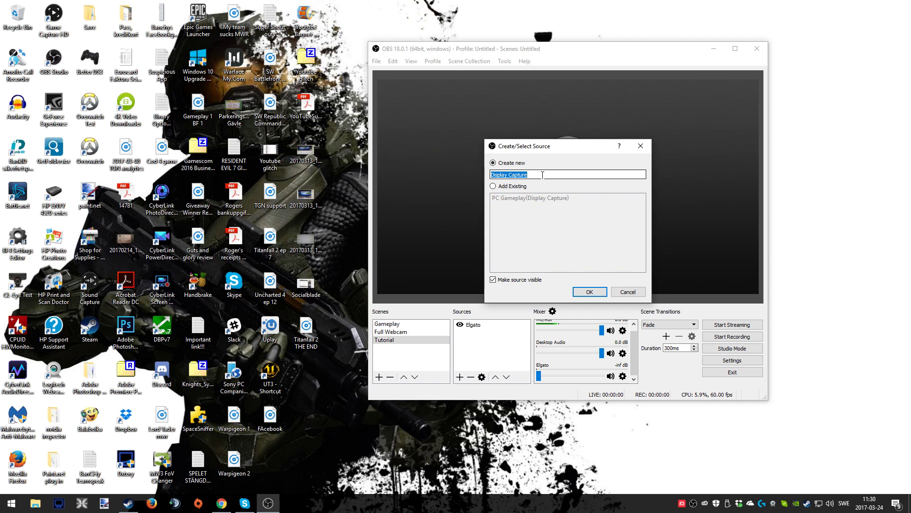
{"action": "type", "text": "PC Gameplay"}
{"action": "left_click", "coordinate": [587, 293]}
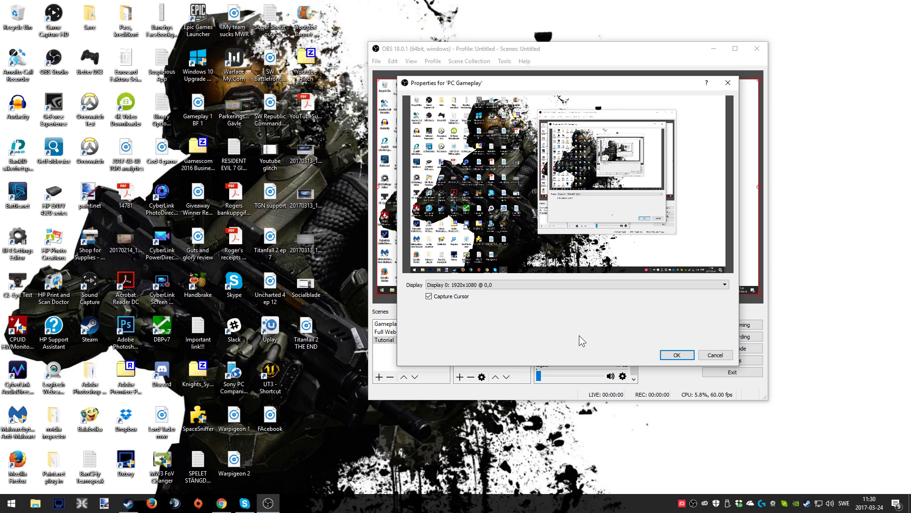
{"action": "left_click", "coordinate": [583, 286]}
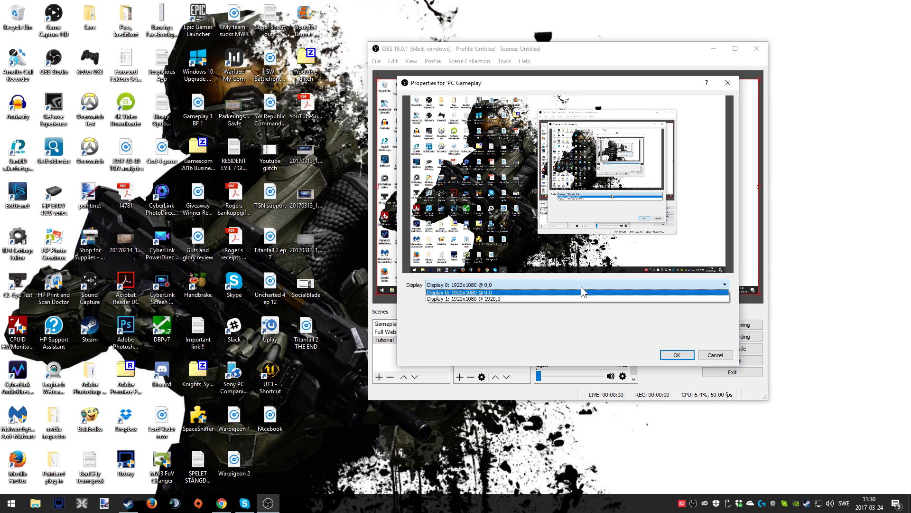
{"action": "left_click", "coordinate": [581, 287]}
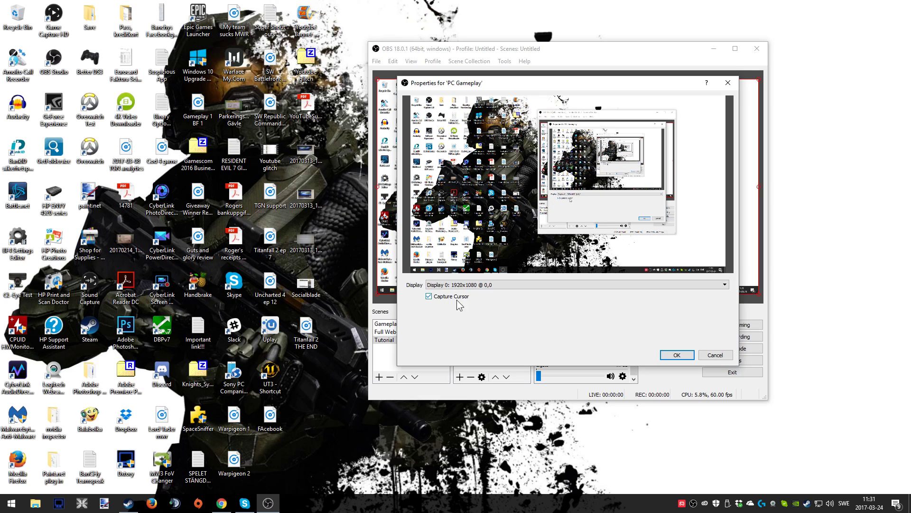
{"action": "left_click", "coordinate": [429, 296]}
{"action": "left_click", "coordinate": [677, 355]}
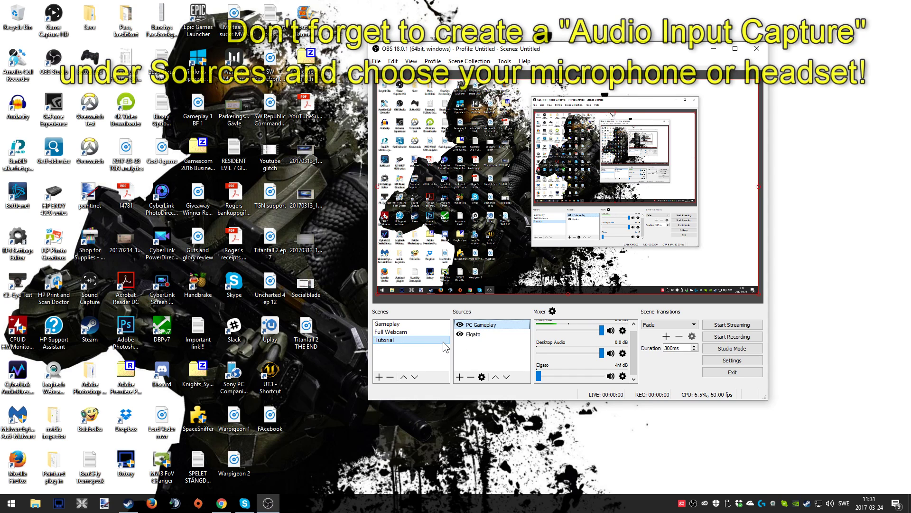
{"action": "left_click", "coordinate": [476, 335]}
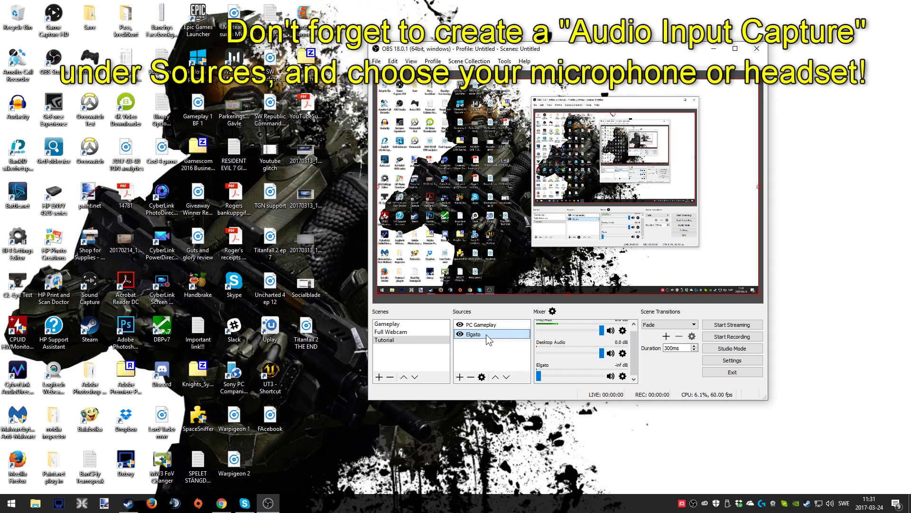
{"action": "left_click", "coordinate": [491, 328]}
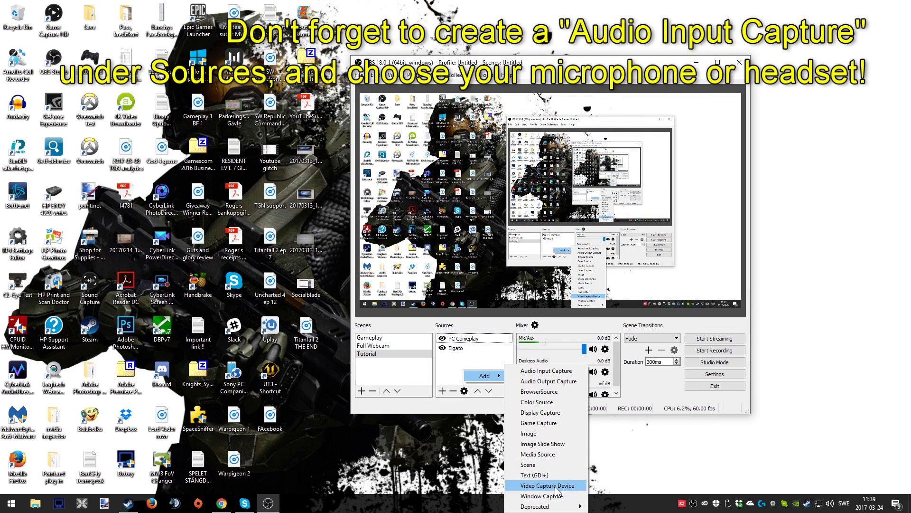
- Add the existing Facecam video capture source to the Tutorial scene
{"action": "left_click", "coordinate": [558, 486]}
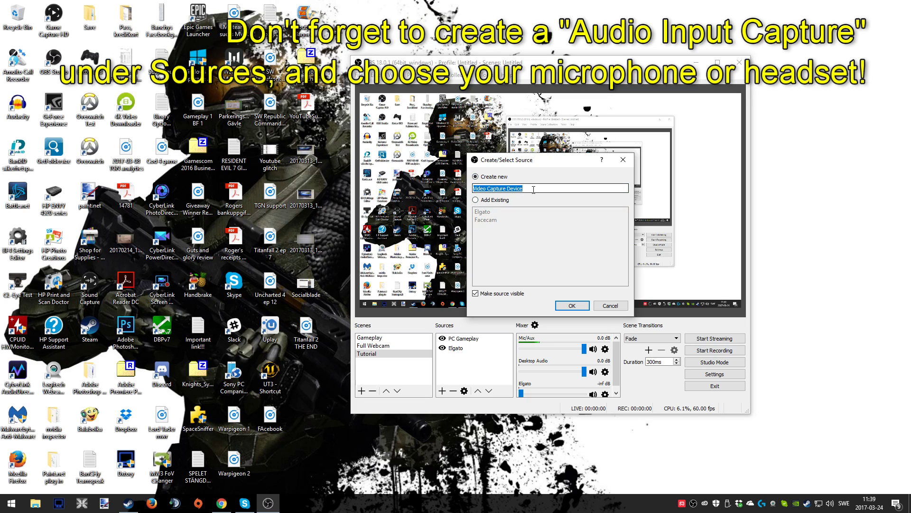
{"action": "left_click", "coordinate": [489, 200]}
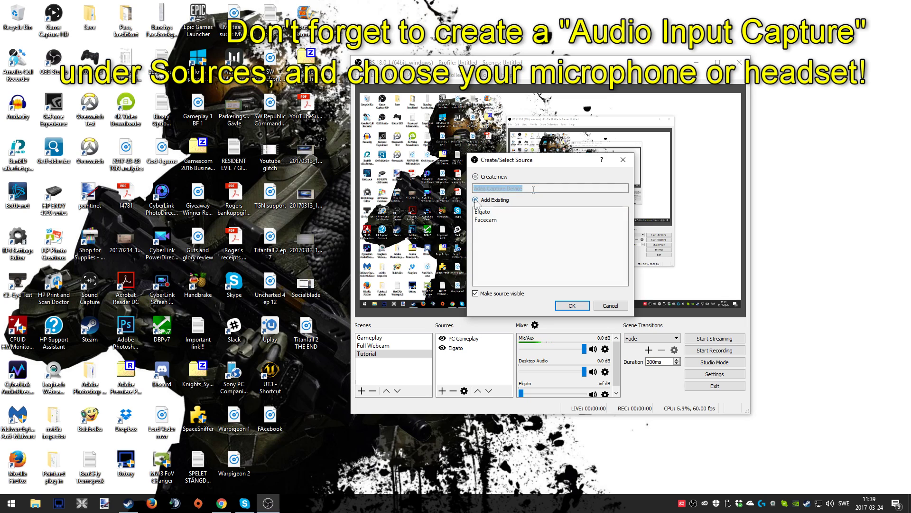
{"action": "left_click", "coordinate": [499, 220]}
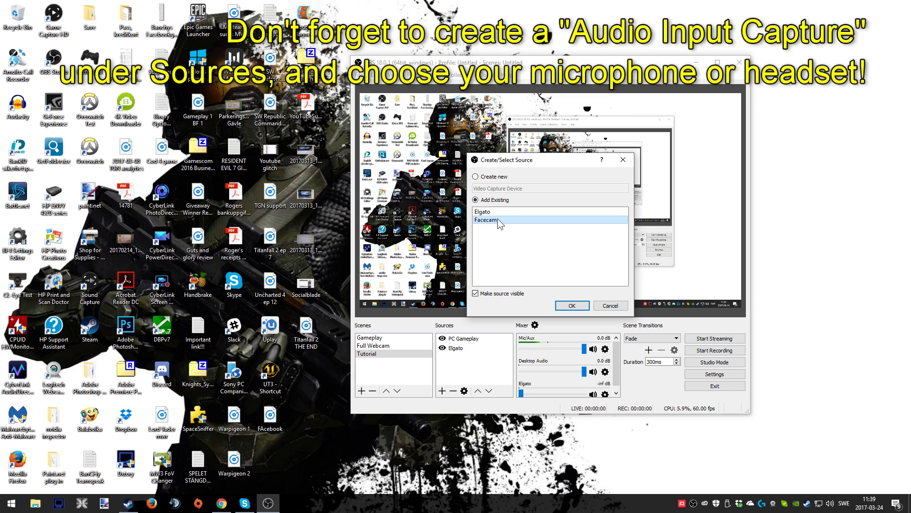
{"action": "left_click", "coordinate": [572, 306]}
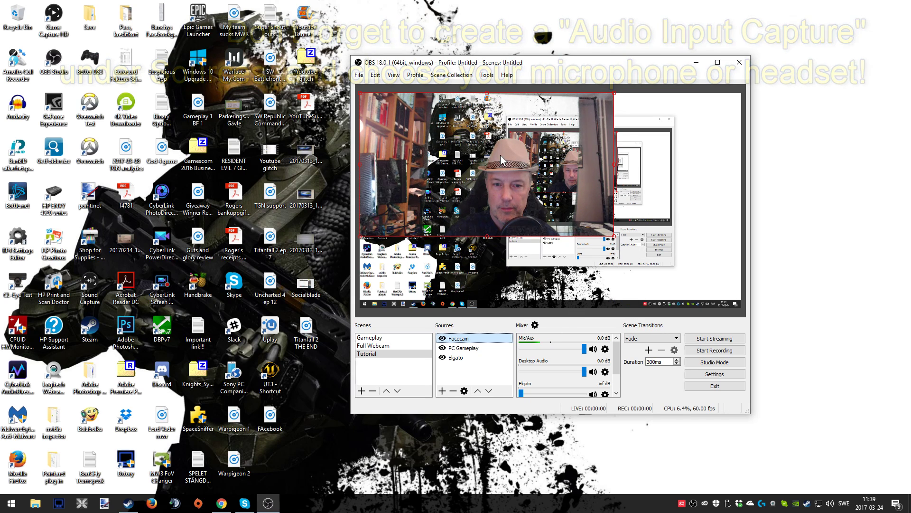
- Confirm Facecam uses the Logitech webcam, Custom resolution, output-matching frame rate and MJPEG format
{"action": "double_click", "coordinate": [485, 342]}
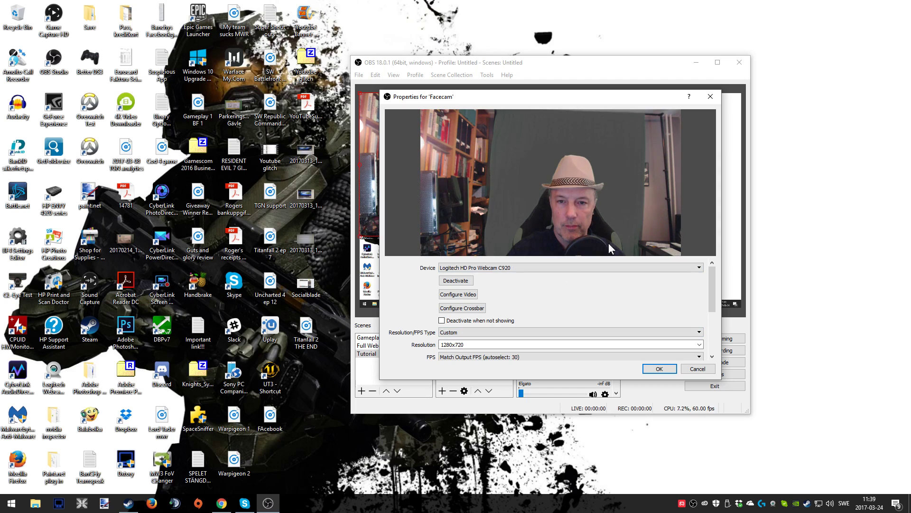
{"action": "left_click", "coordinate": [590, 266]}
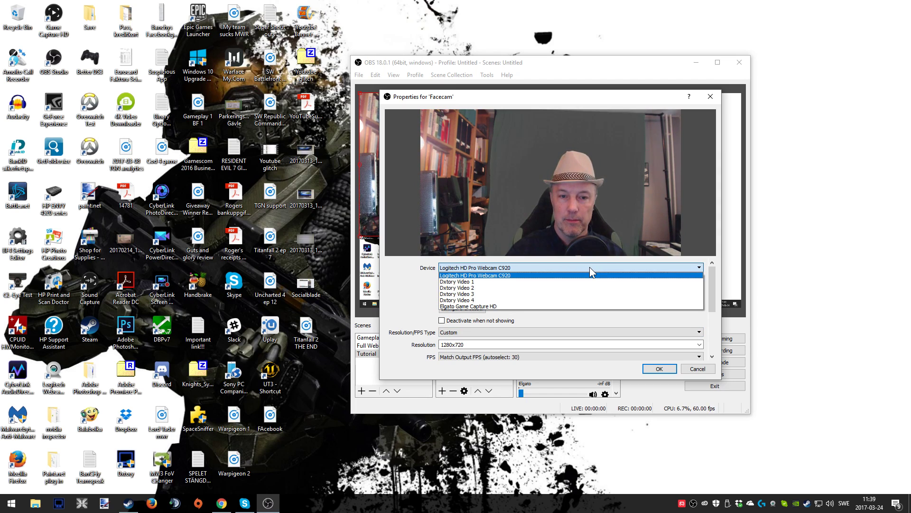
{"action": "left_click", "coordinate": [589, 266]}
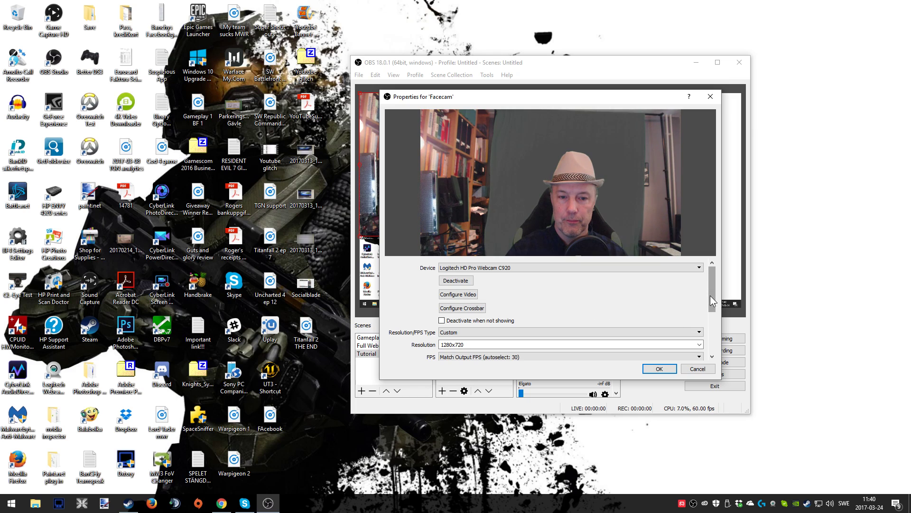
{"action": "left_click_drag", "start_coordinate": [710, 295], "coordinate": [711, 321]}
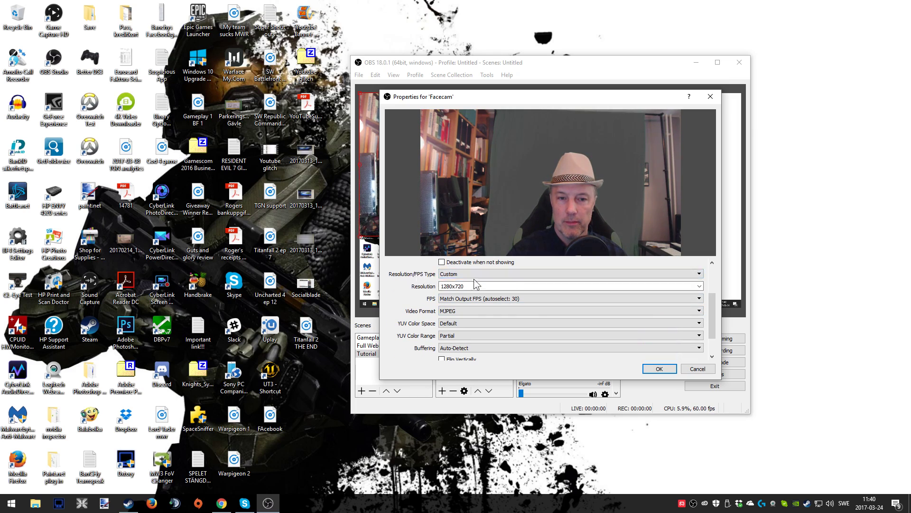
{"action": "left_click", "coordinate": [516, 275]}
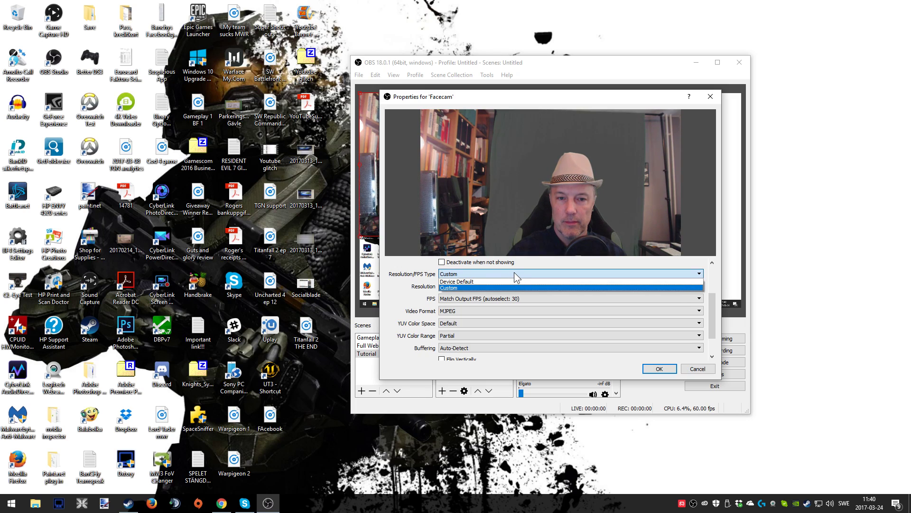
{"action": "left_click", "coordinate": [514, 273]}
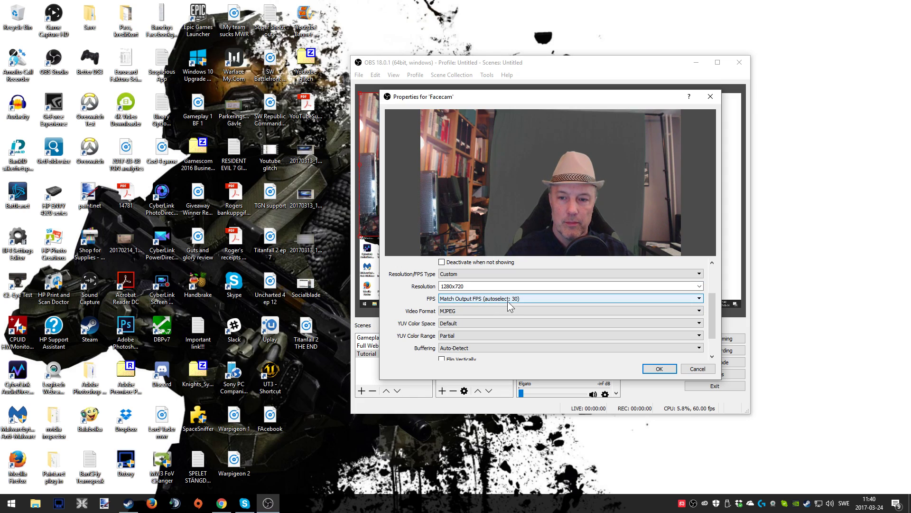
{"action": "left_click", "coordinate": [529, 301]}
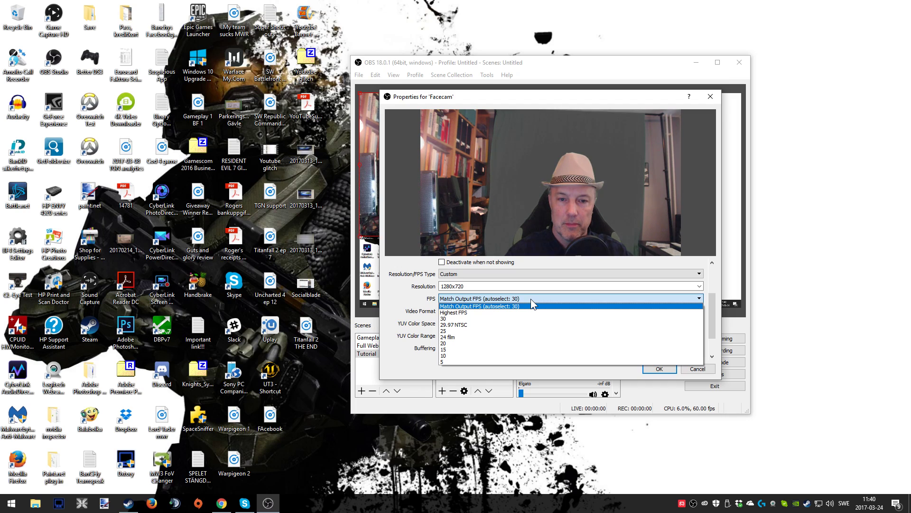
{"action": "left_click", "coordinate": [531, 298]}
{"action": "left_click", "coordinate": [508, 311]}
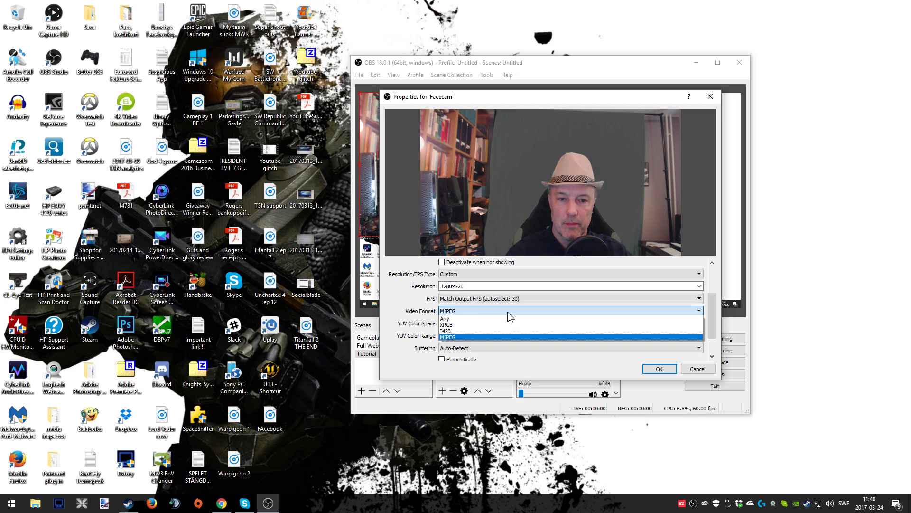
{"action": "left_click", "coordinate": [508, 312]}
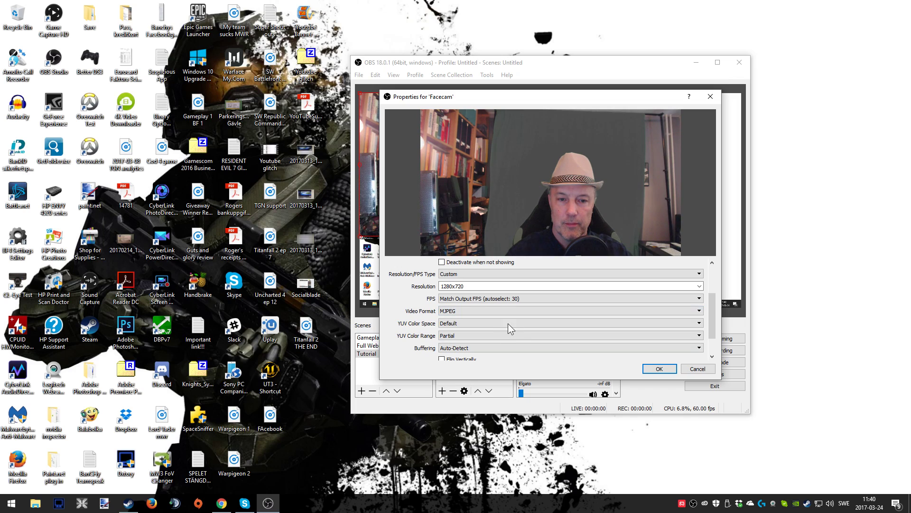
{"action": "left_click_drag", "start_coordinate": [710, 329], "coordinate": [709, 345]}
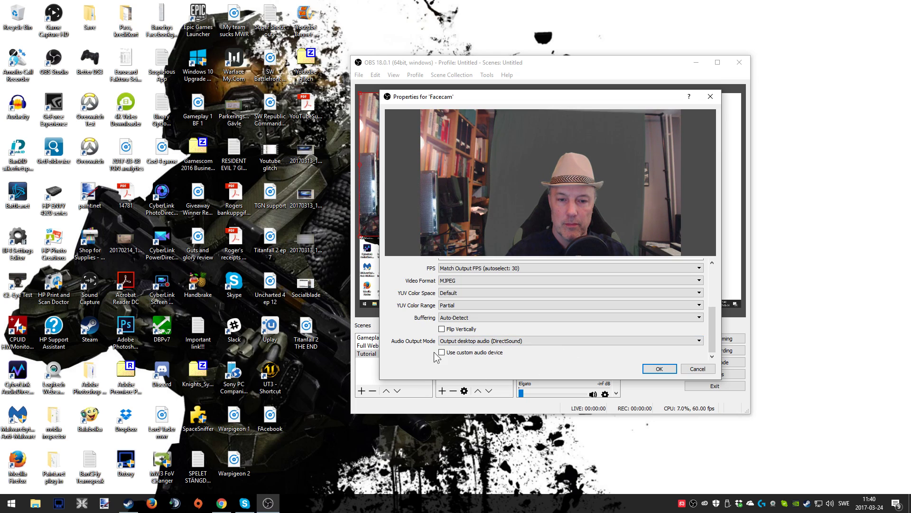
{"action": "key", "text": "Return"}
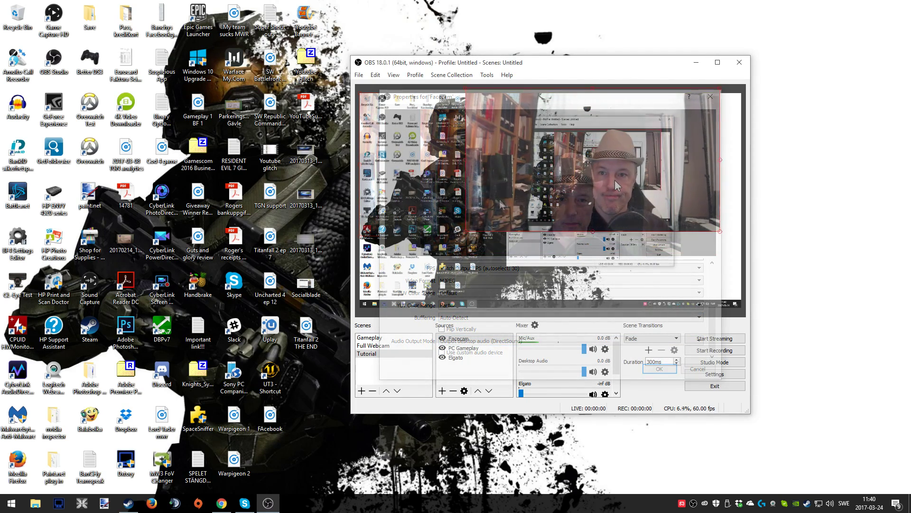
- Shrink the Facecam, crop its right, left and top edges, and move it to the lower-left corner
{"action": "left_click_drag", "start_coordinate": [632, 183], "coordinate": [548, 212]}
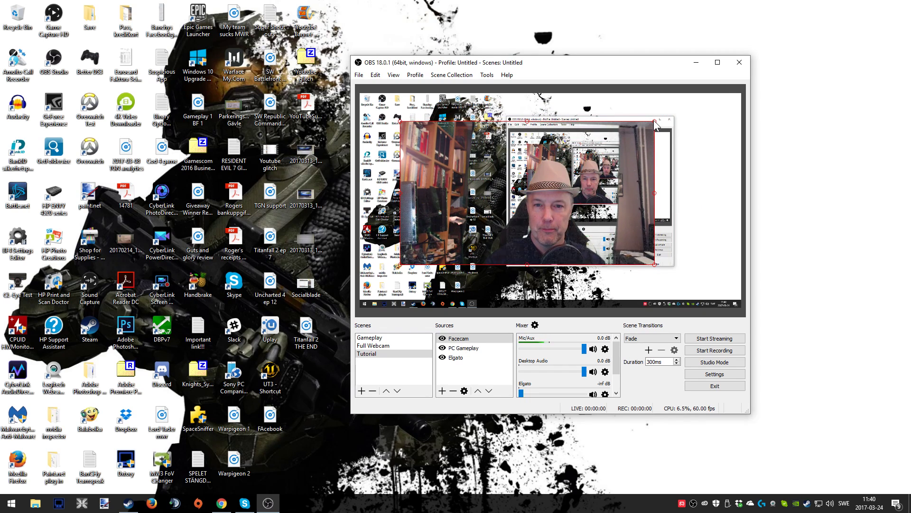
{"action": "left_click_drag", "start_coordinate": [654, 123], "coordinate": [637, 203]}
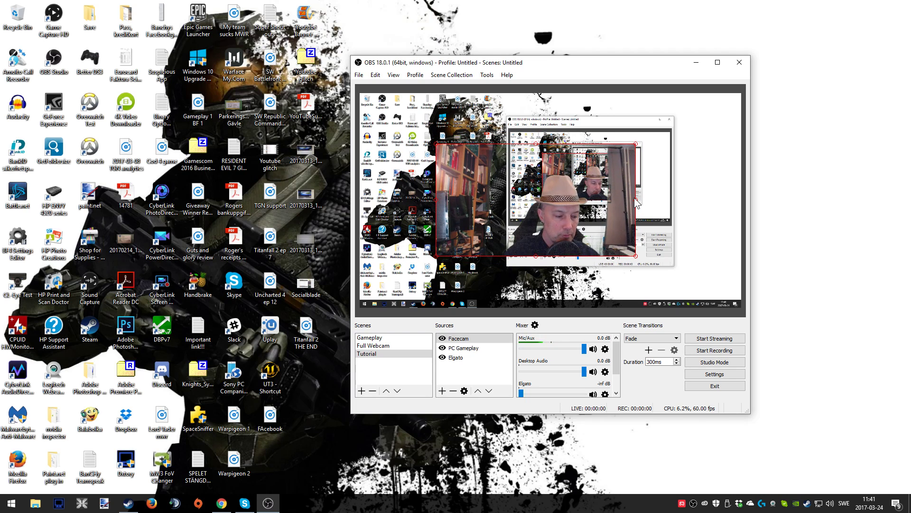
{"action": "left_click_drag", "start_coordinate": [636, 203], "coordinate": [604, 207]}
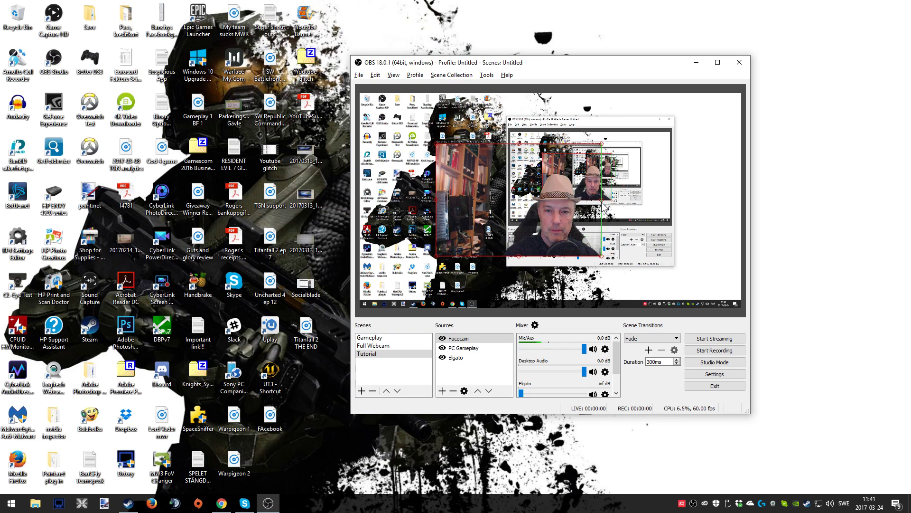
{"action": "left_click_drag", "start_coordinate": [436, 203], "coordinate": [505, 203]}
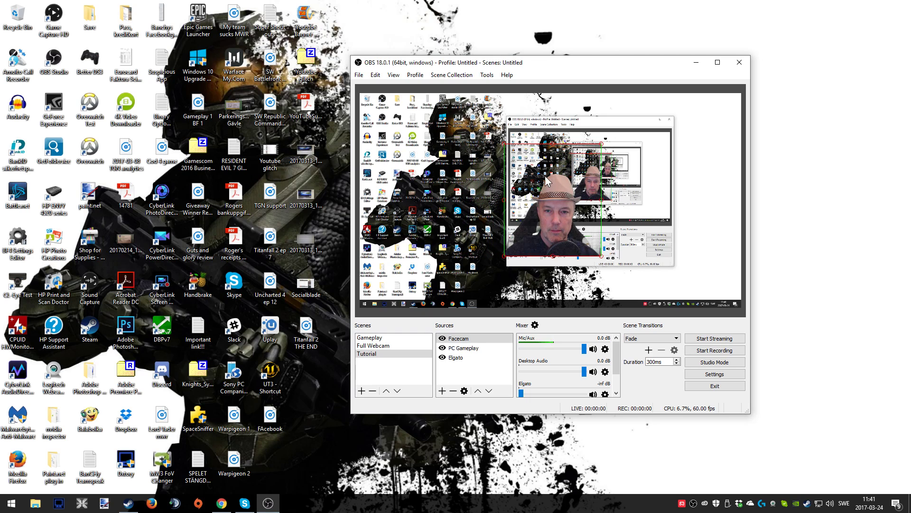
{"action": "left_click_drag", "start_coordinate": [553, 145], "coordinate": [549, 172]}
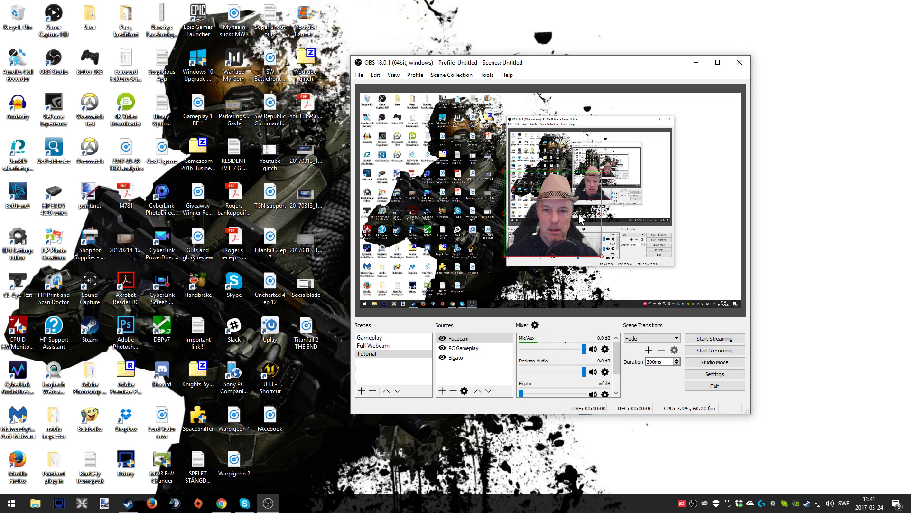
{"action": "left_click_drag", "start_coordinate": [583, 221], "coordinate": [436, 268]}
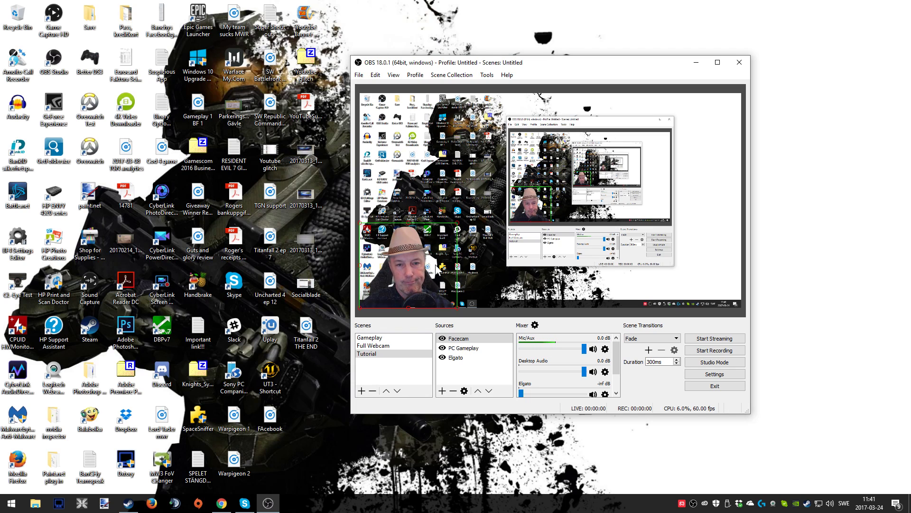
{"action": "left_click", "coordinate": [489, 349]}
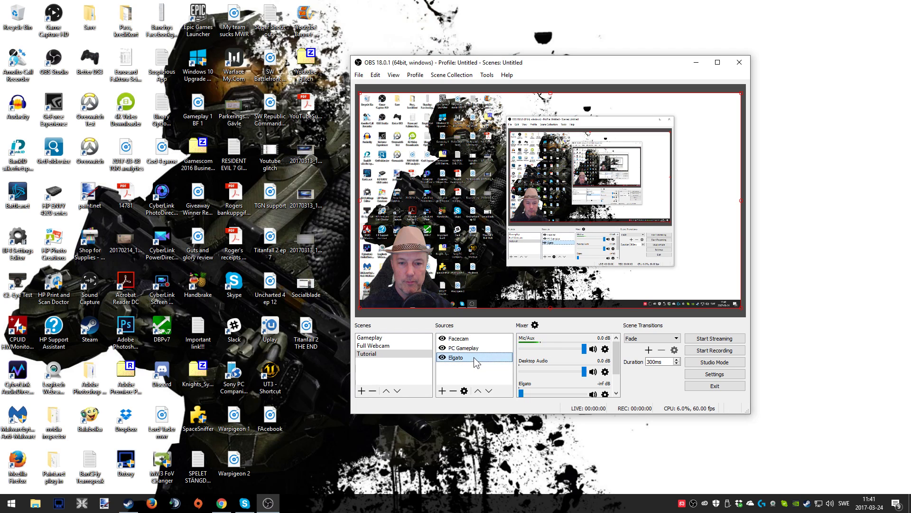
- Open Settings and keep English as the interface language
{"action": "left_click", "coordinate": [716, 374]}
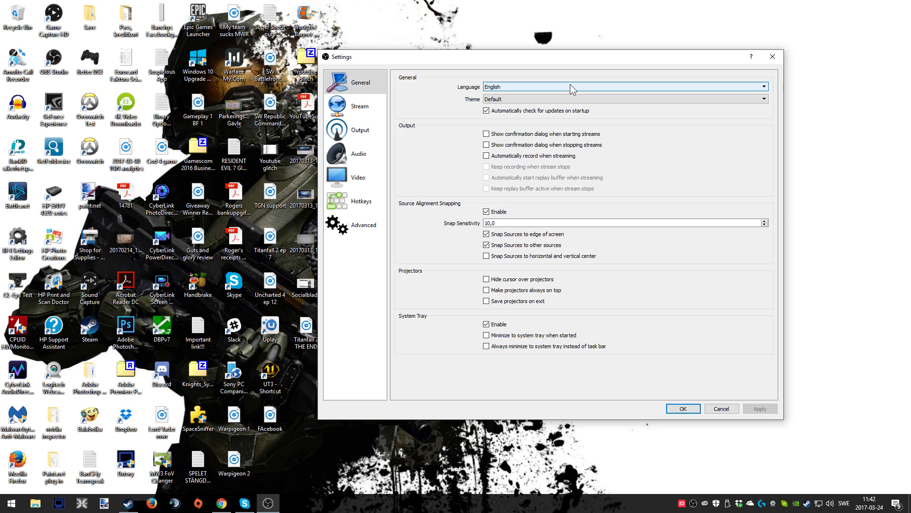
{"action": "left_click", "coordinate": [707, 88]}
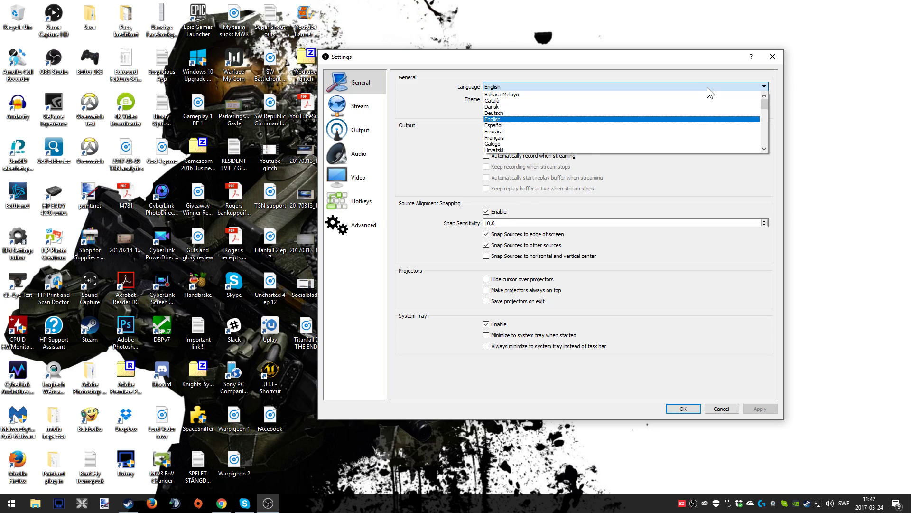
{"action": "left_click", "coordinate": [707, 87]}
- Keep Streaming Services, YouTube / YouTube Gaming and the Primary YouTube ingest server in Stream settings
{"action": "left_click", "coordinate": [363, 108]}
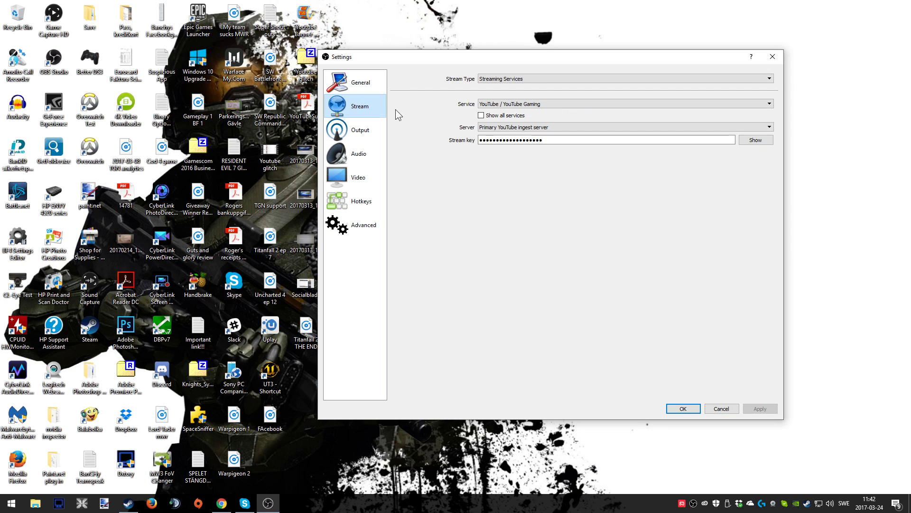
{"action": "left_click", "coordinate": [719, 79]}
{"action": "left_click", "coordinate": [719, 79]}
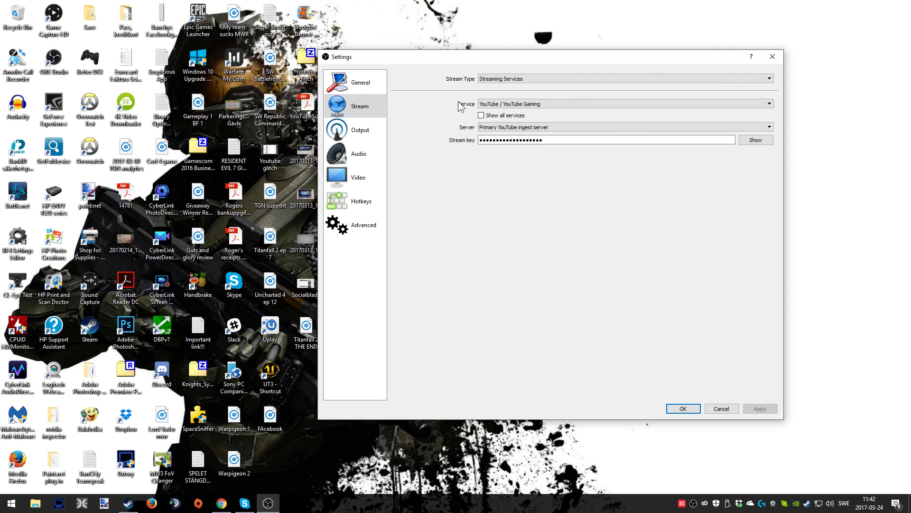
{"action": "left_click", "coordinate": [692, 103]}
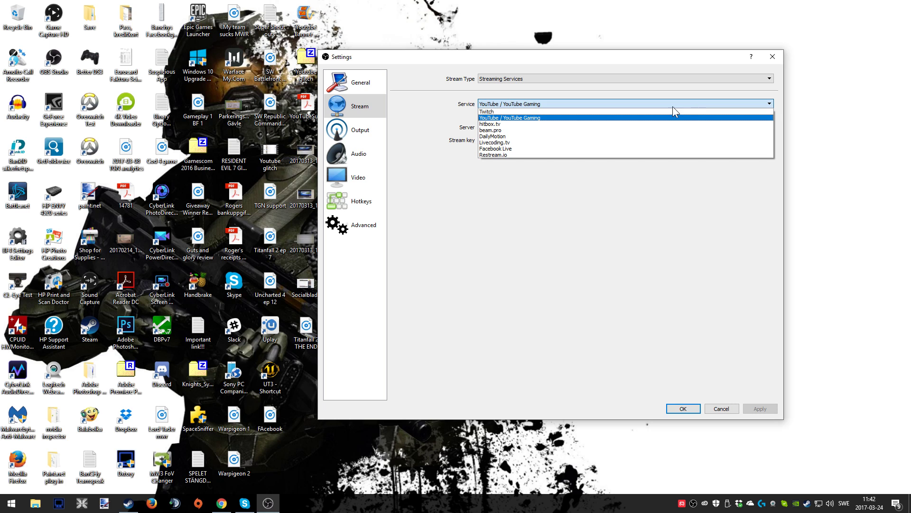
{"action": "left_click", "coordinate": [416, 116]}
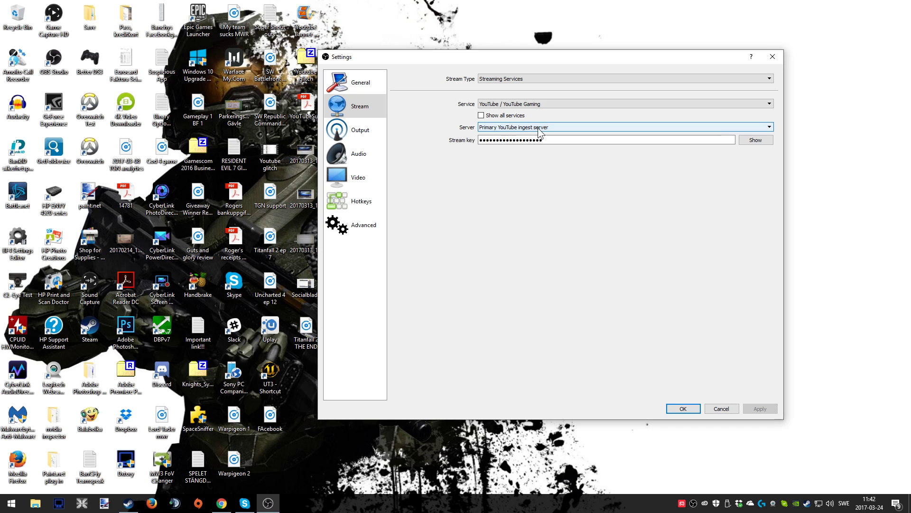
{"action": "left_click", "coordinate": [733, 128]}
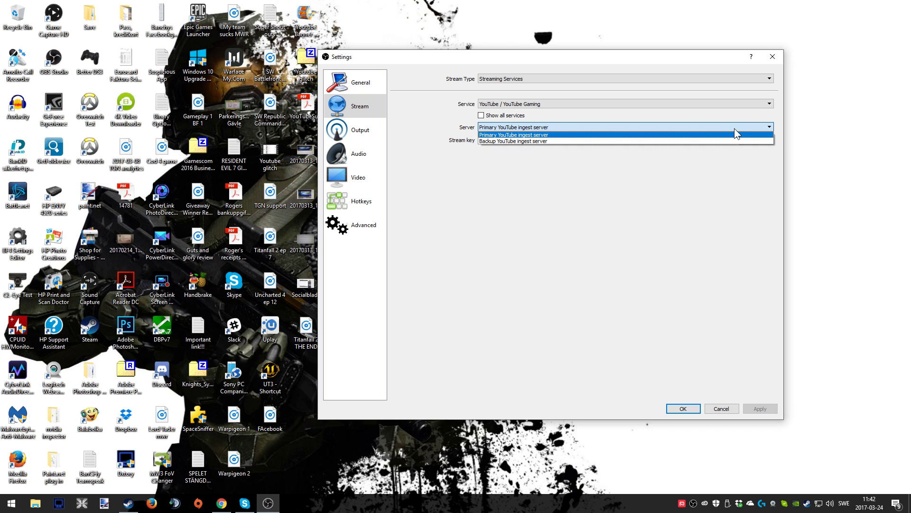
{"action": "left_click", "coordinate": [735, 129]}
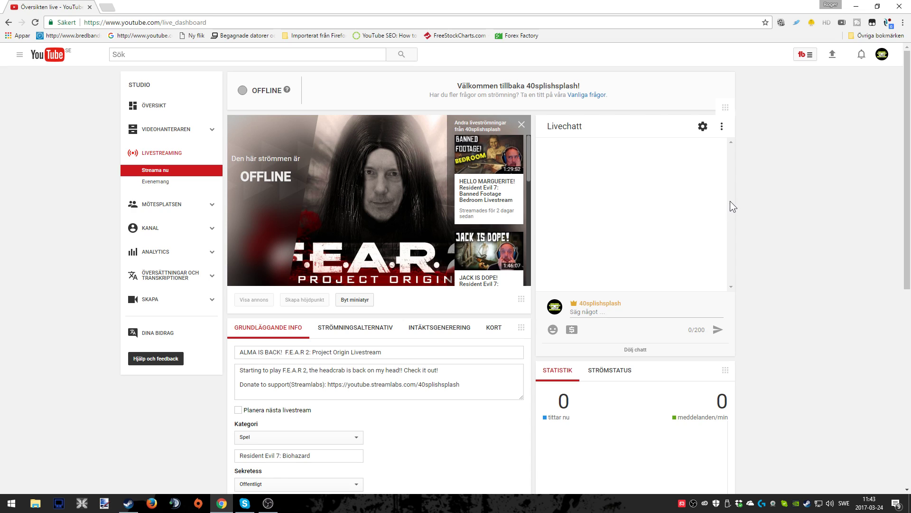
- Scroll the YouTube Live Dashboard to Konfiguration av omkodare and select the stream key
{"action": "scroll", "coordinate": [468, 435], "scroll_direction": "down", "scroll_amount": 1}
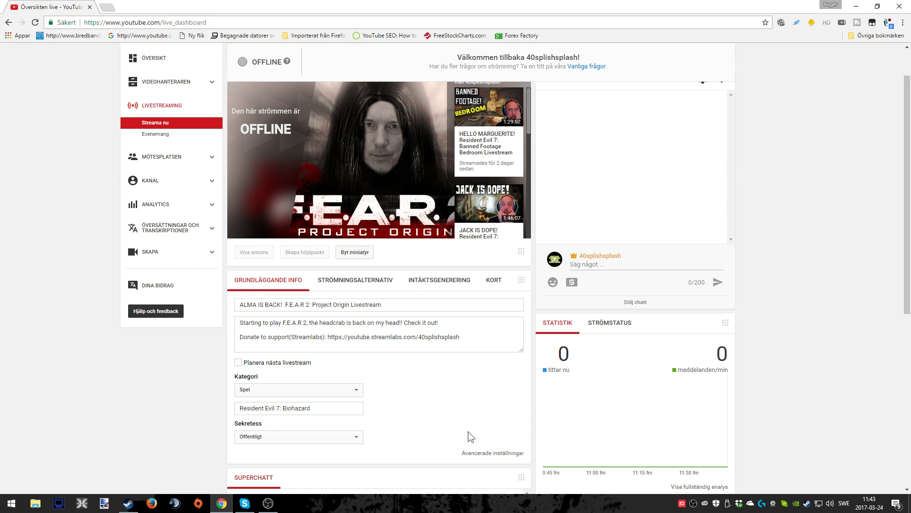
{"action": "scroll", "coordinate": [455, 408], "scroll_direction": "down", "scroll_amount": 1}
{"action": "scroll", "coordinate": [438, 384], "scroll_direction": "down", "scroll_amount": 6}
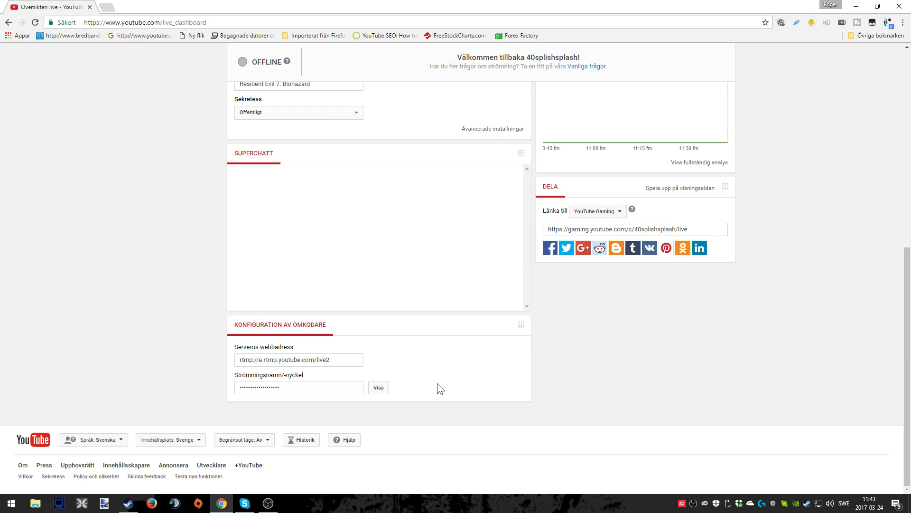
{"action": "scroll", "coordinate": [433, 351], "scroll_direction": "up", "scroll_amount": 1}
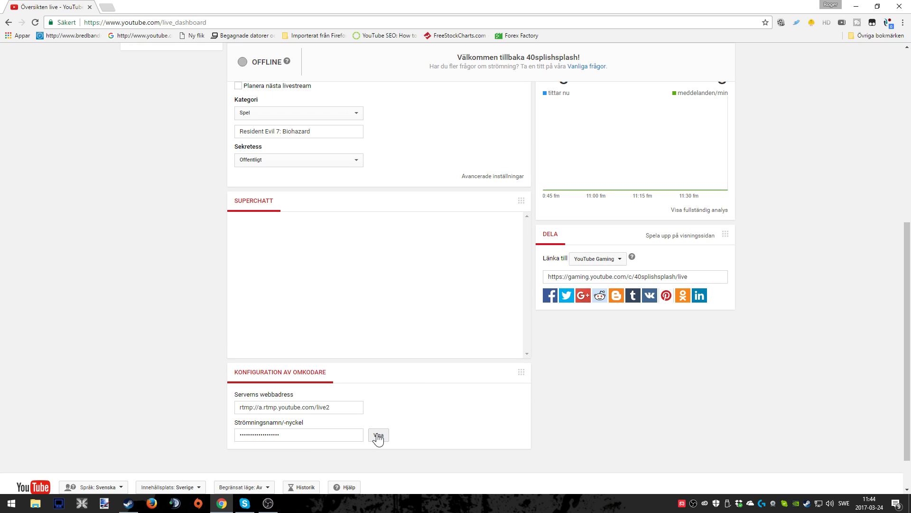
{"action": "left_click", "coordinate": [288, 436]}
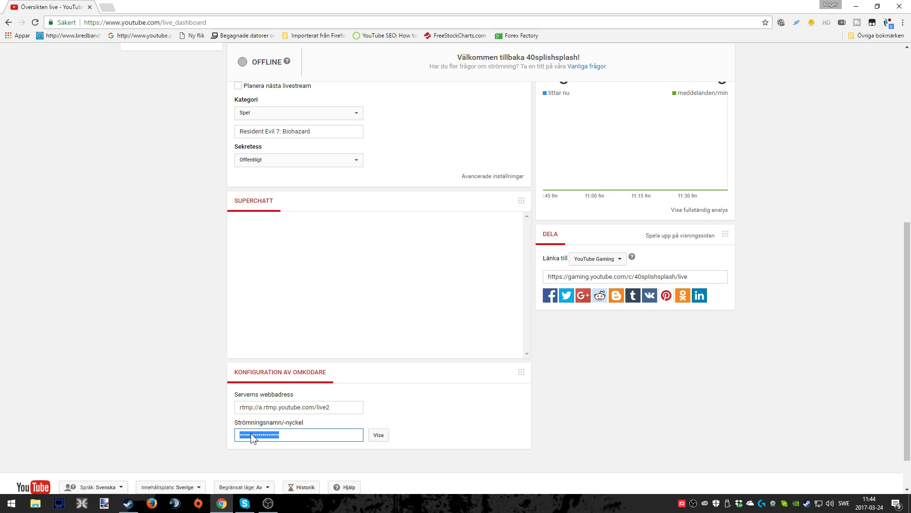
{"action": "left_click", "coordinate": [174, 361]}
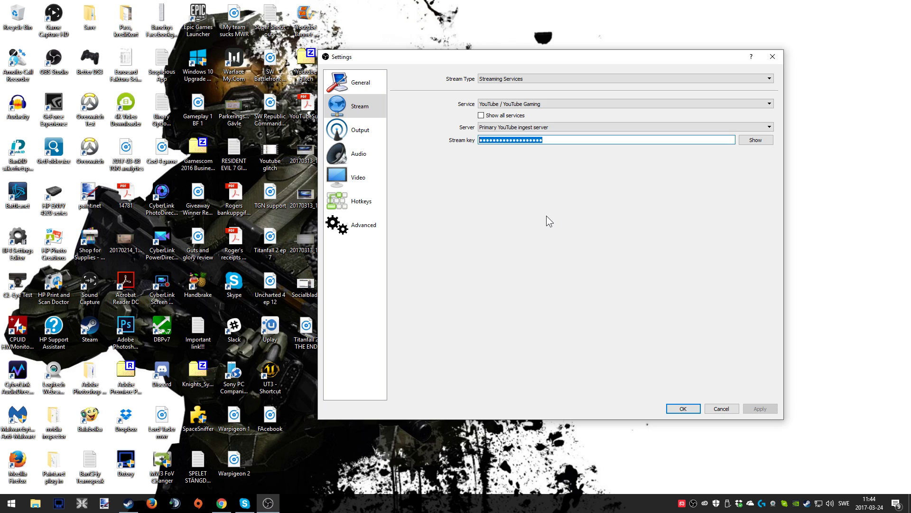
- Paste the YouTube stream key copied from YouTube into the Stream key field
{"action": "key", "text": "ctrl+v"}
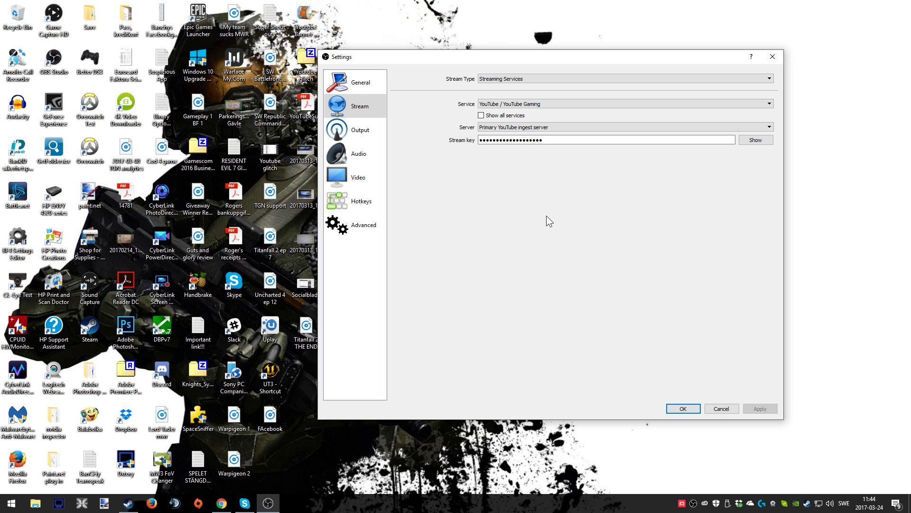
- In Output settings, keep Simple output mode and the Software (x264) encoder
{"action": "left_click", "coordinate": [361, 131]}
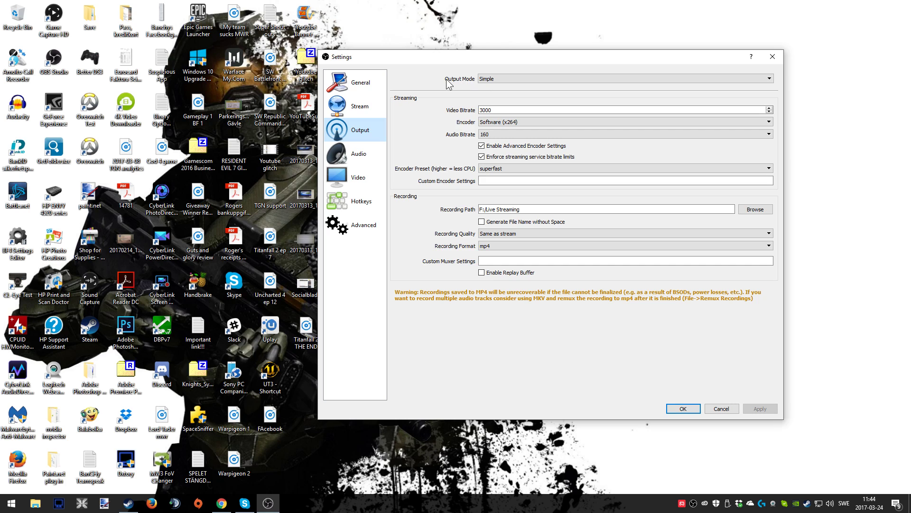
{"action": "left_click", "coordinate": [552, 78]}
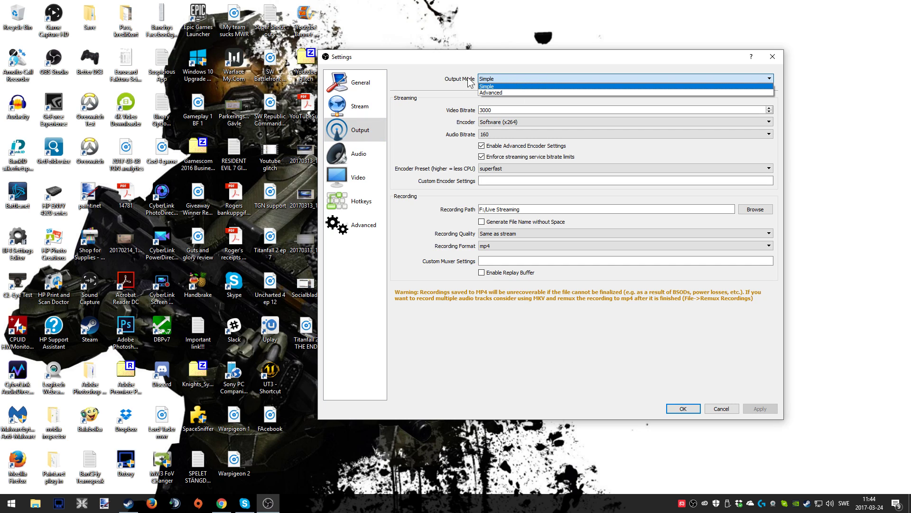
{"action": "left_click", "coordinate": [423, 87]}
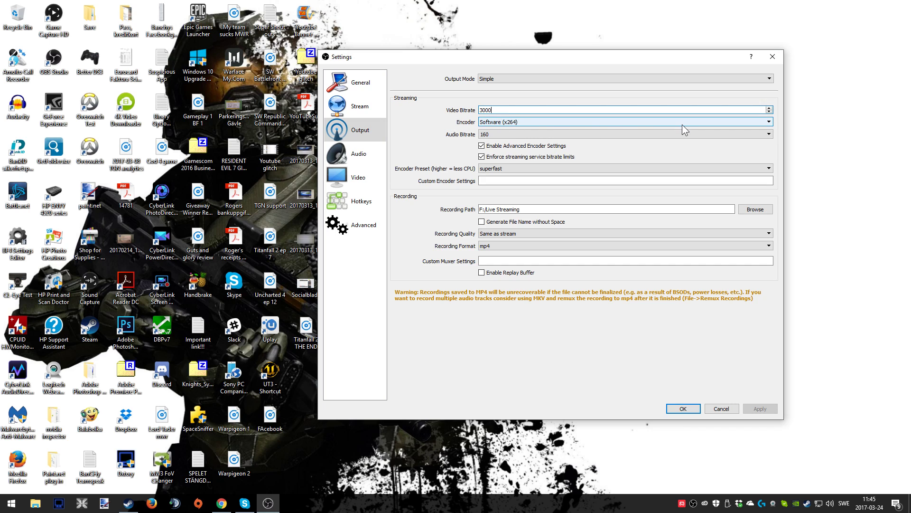
{"action": "left_click", "coordinate": [604, 121]}
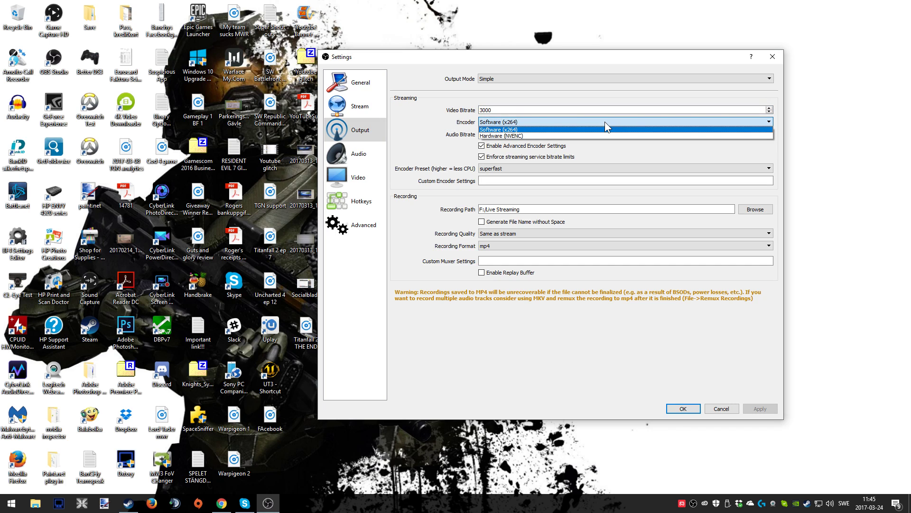
{"action": "left_click", "coordinate": [605, 123]}
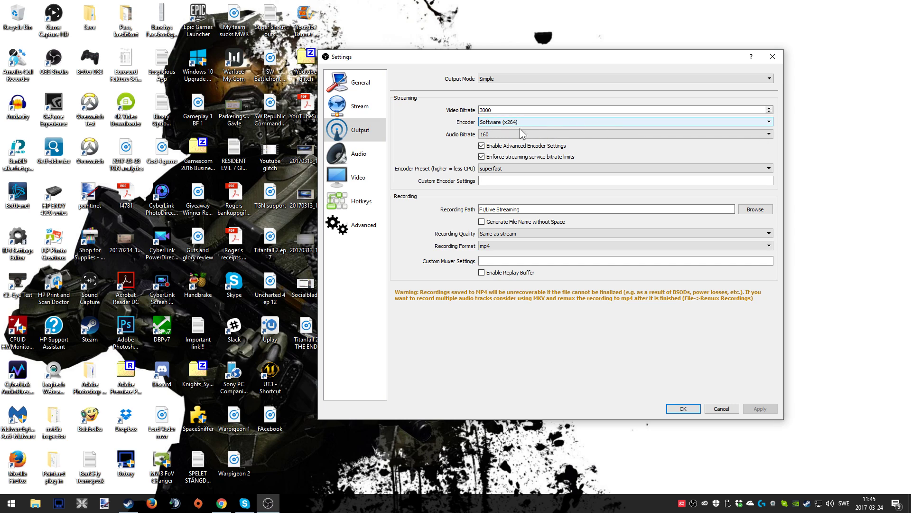
- Keep audio bitrate 160, the superfast encoder preset and recording quality Same as stream
{"action": "left_click", "coordinate": [497, 135]}
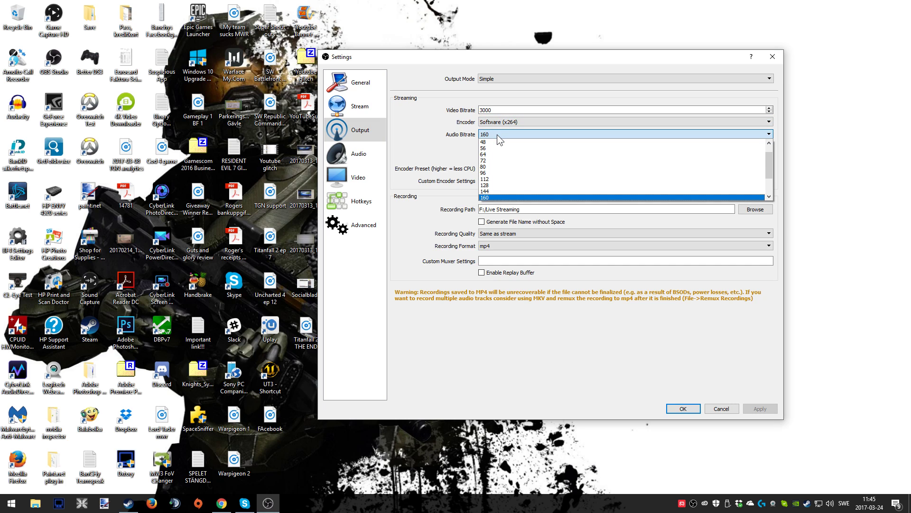
{"action": "left_click", "coordinate": [497, 135]}
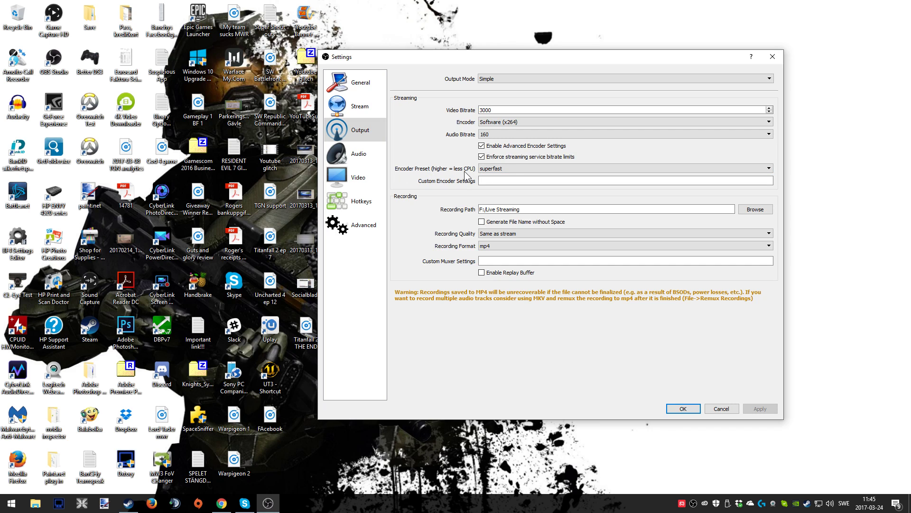
{"action": "left_click", "coordinate": [545, 169]}
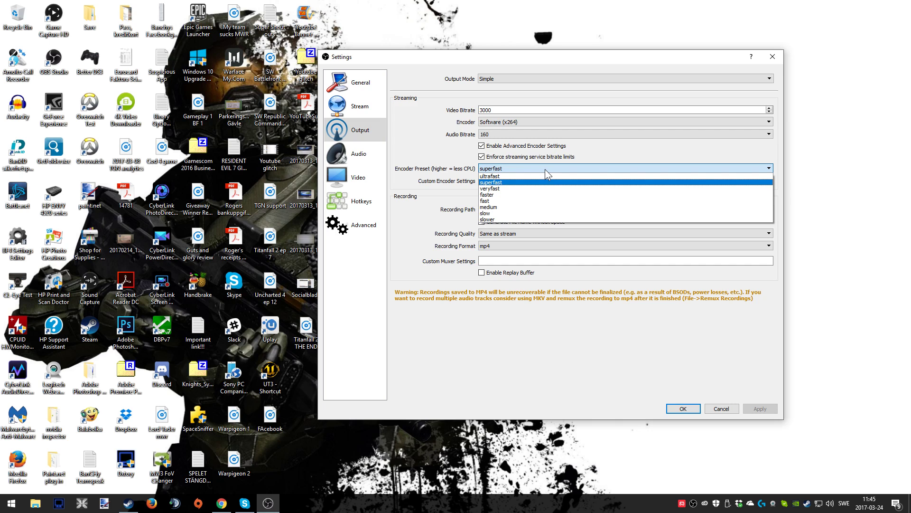
{"action": "left_click", "coordinate": [545, 169]}
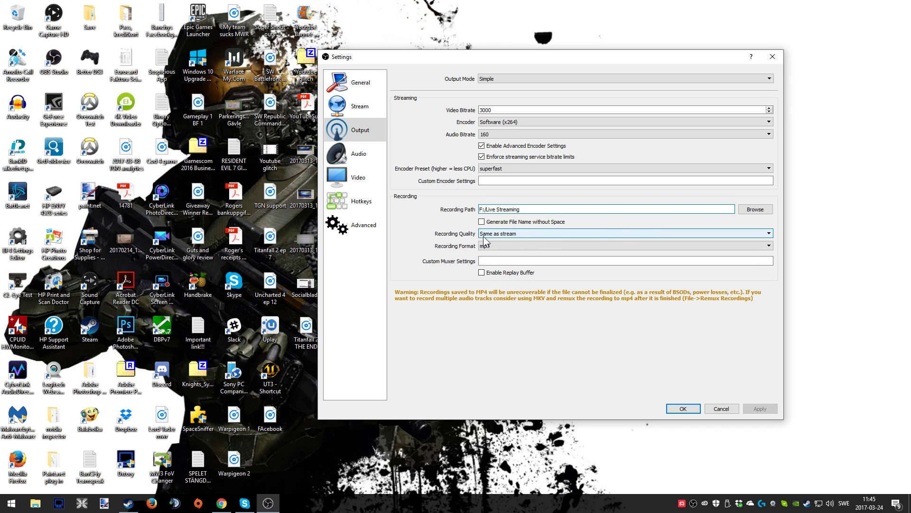
{"action": "left_click", "coordinate": [551, 235]}
{"action": "left_click", "coordinate": [551, 234]}
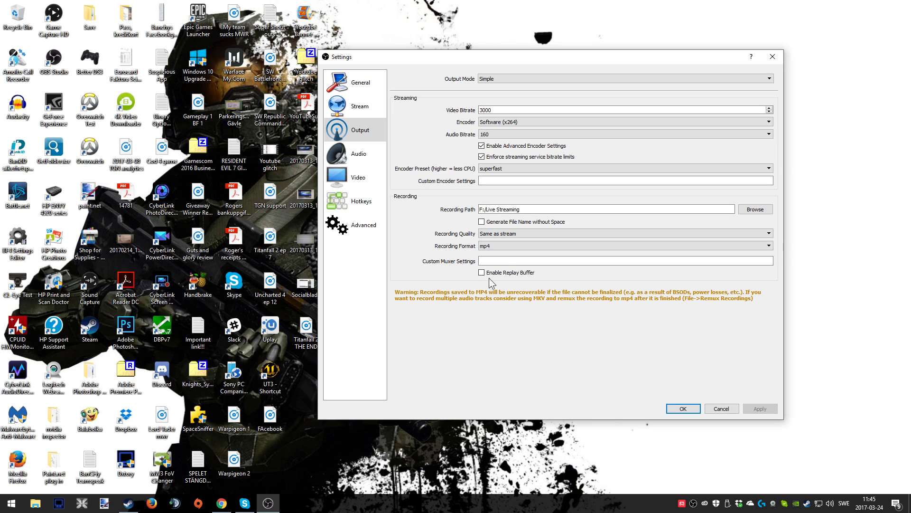
{"action": "left_click", "coordinate": [362, 154]}
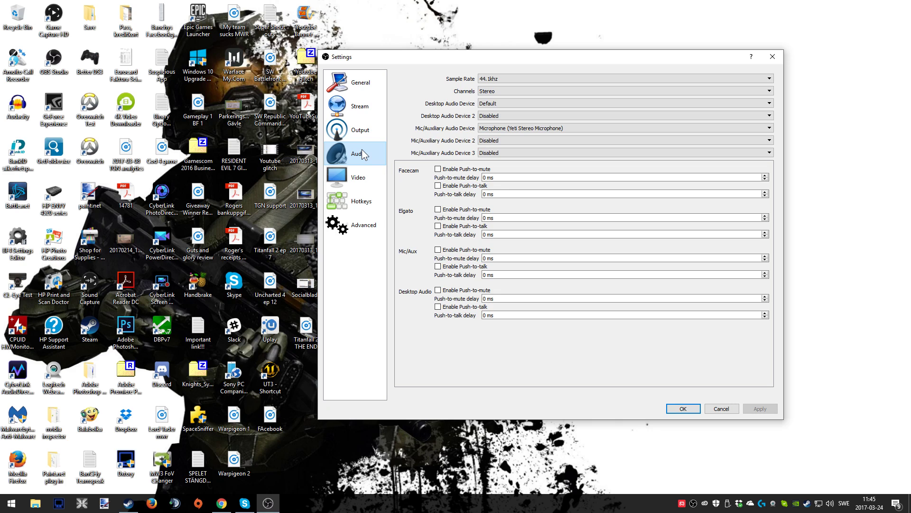
{"action": "left_click", "coordinate": [508, 77]}
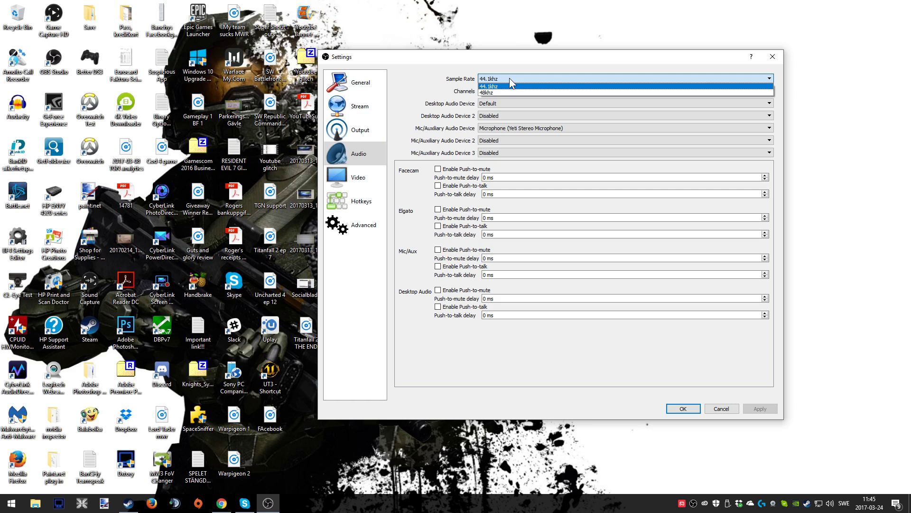
{"action": "left_click", "coordinate": [509, 78]}
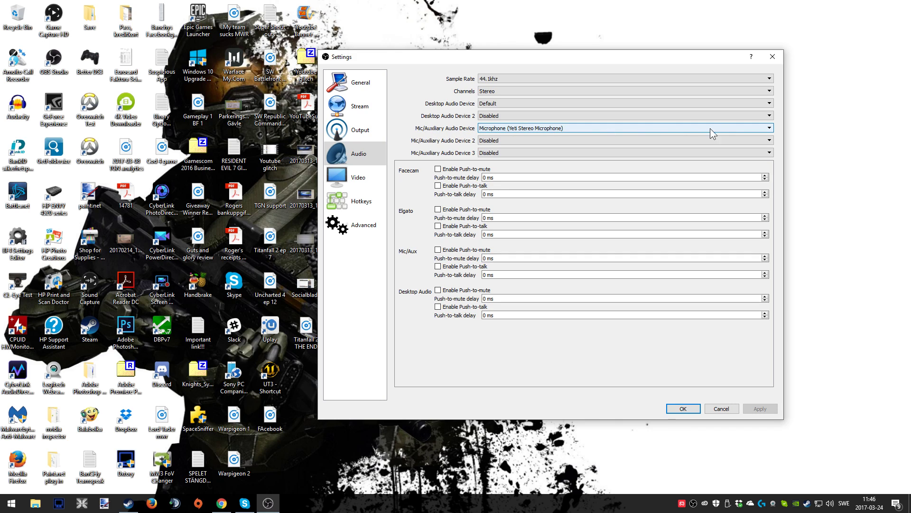
{"action": "left_click", "coordinate": [735, 130]}
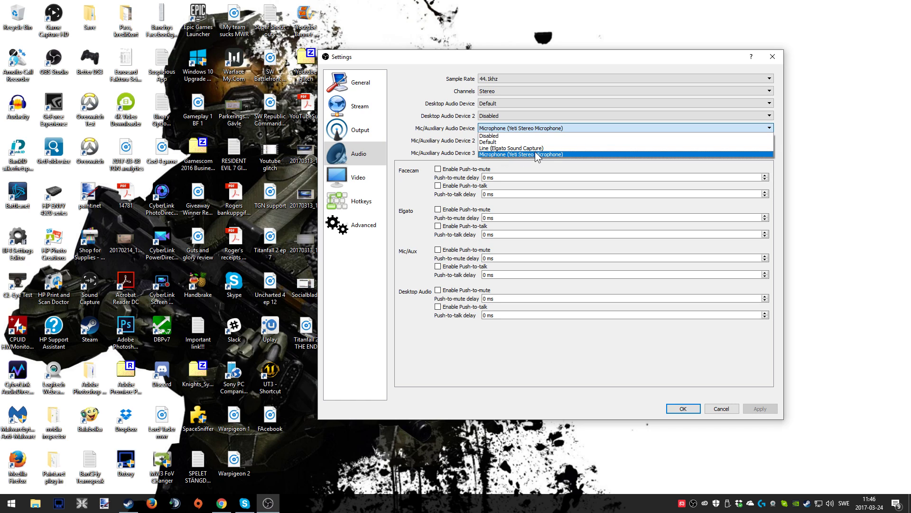
{"action": "left_click", "coordinate": [449, 134]}
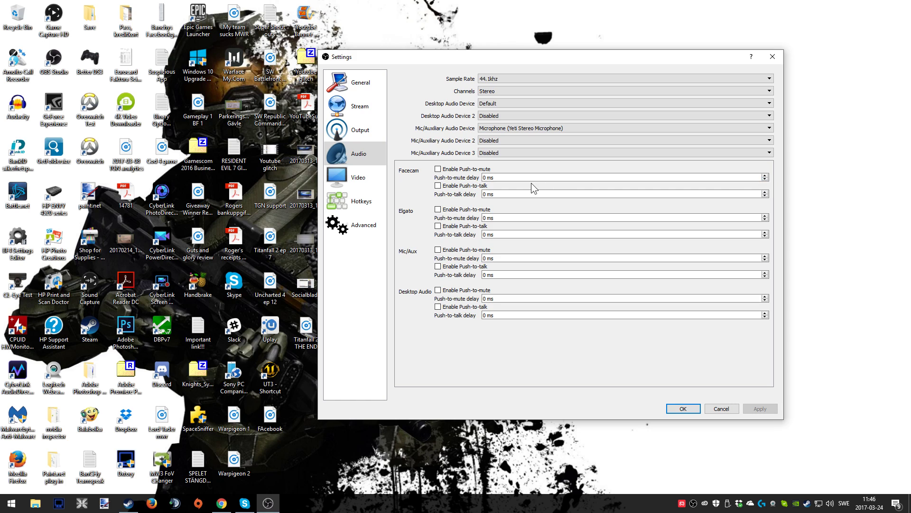
- In Video settings, keep Lanczos as the downscale filter and 60 as the common FPS value
{"action": "left_click", "coordinate": [358, 179]}
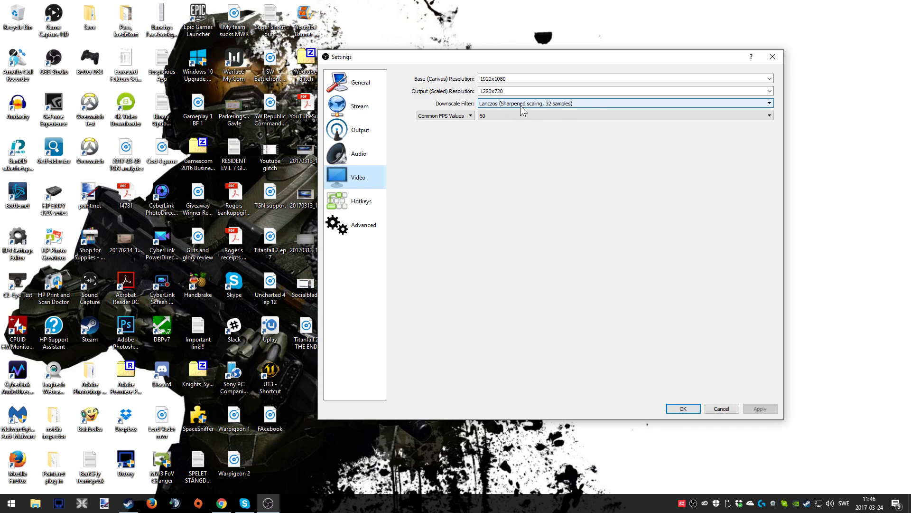
{"action": "left_click", "coordinate": [598, 104]}
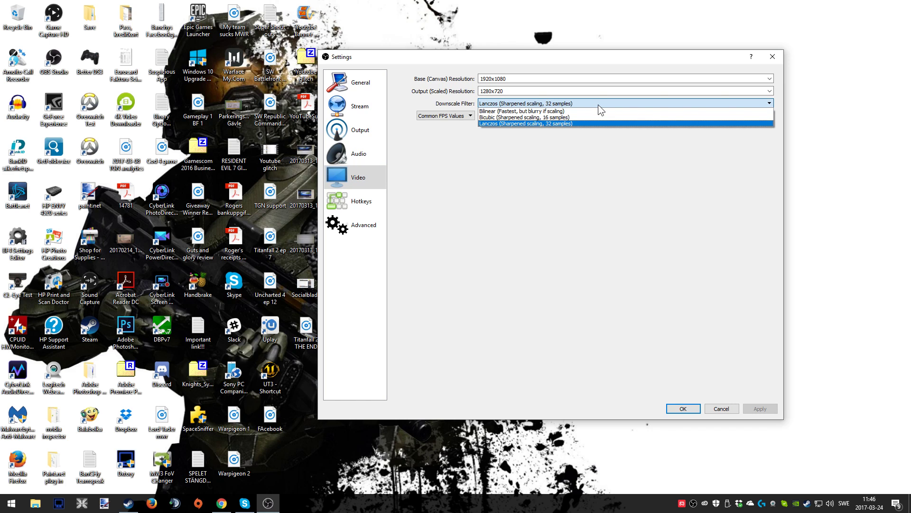
{"action": "left_click", "coordinate": [599, 104]}
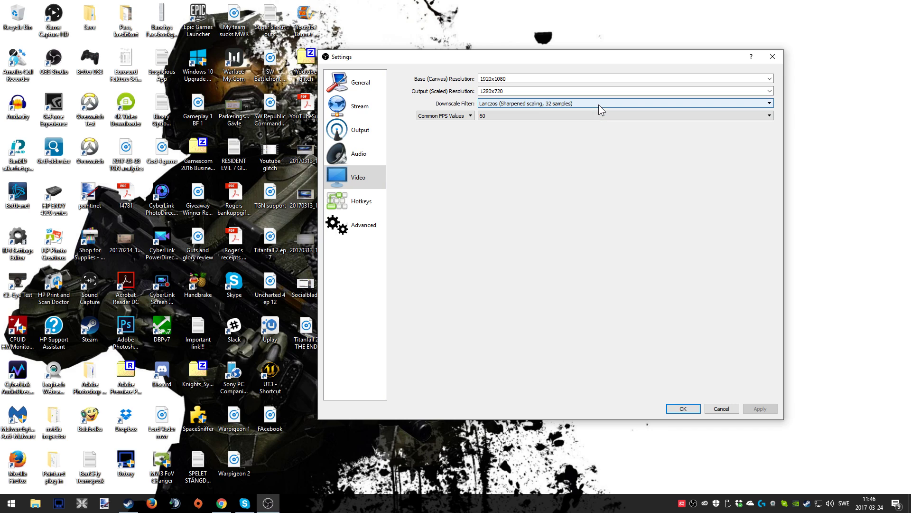
{"action": "left_click", "coordinate": [647, 115]}
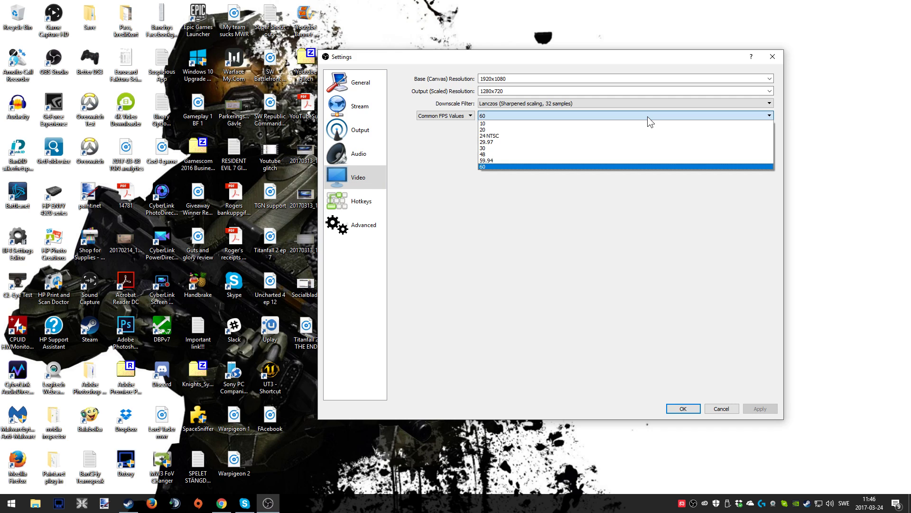
{"action": "left_click", "coordinate": [431, 146]}
- Review Hotkeys without binding a Live chat hide key, check Advanced, and close Settings with OK
{"action": "left_click", "coordinate": [366, 203]}
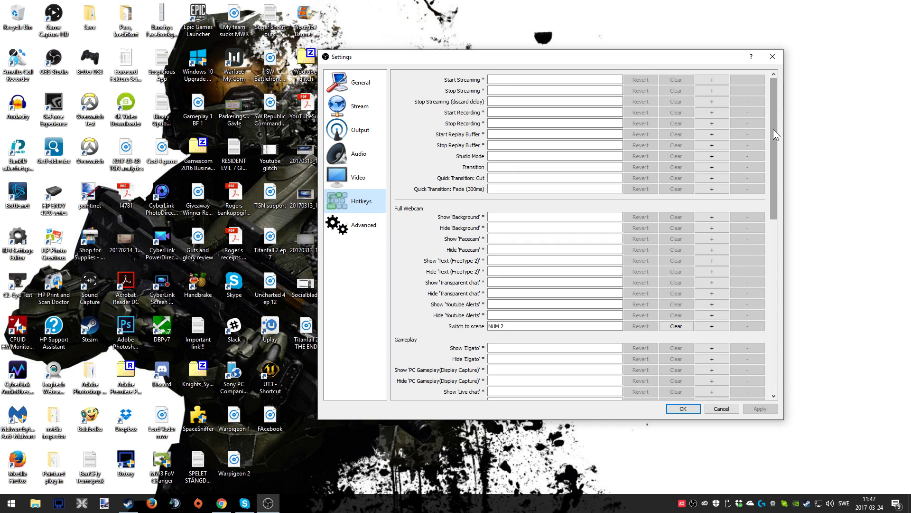
{"action": "left_click_drag", "start_coordinate": [773, 129], "coordinate": [776, 190]}
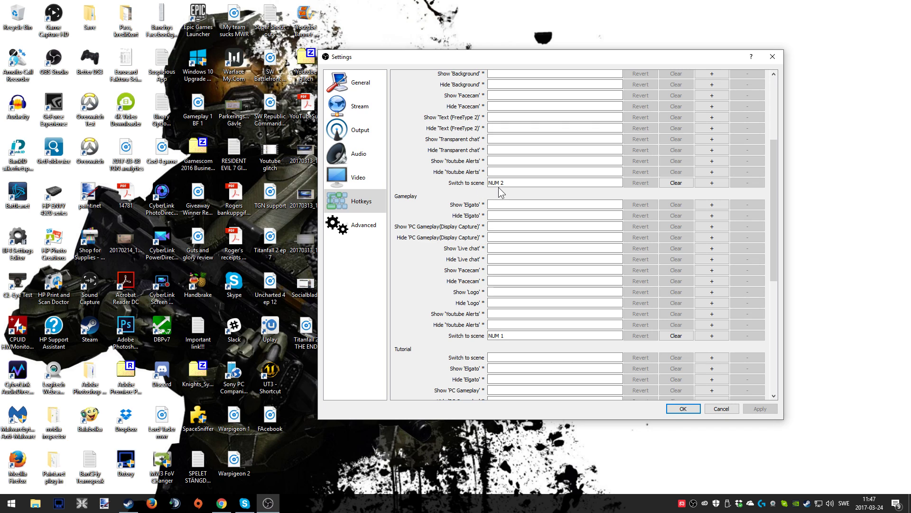
{"action": "left_click", "coordinate": [597, 257]}
{"action": "key", "text": "Tab"}
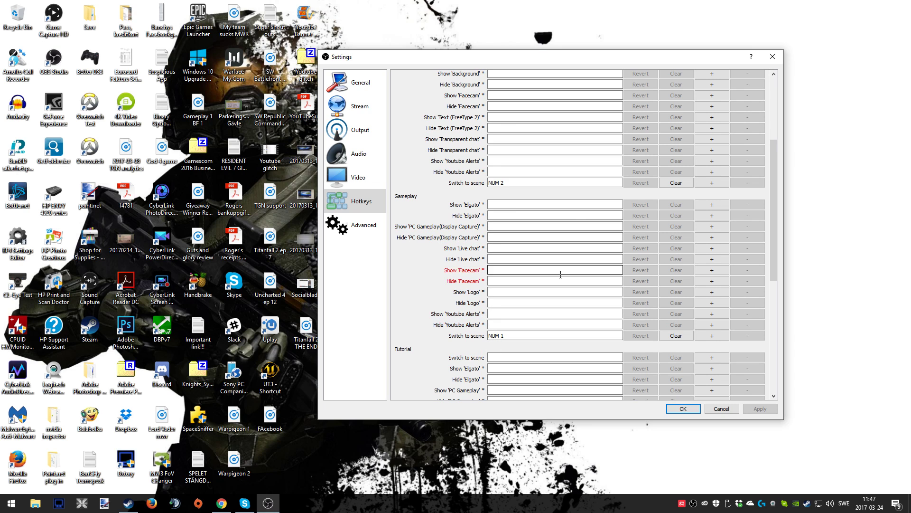
{"action": "scroll", "coordinate": [560, 275], "scroll_direction": "down", "scroll_amount": 5}
{"action": "scroll", "coordinate": [560, 275], "scroll_direction": "down", "scroll_amount": 4}
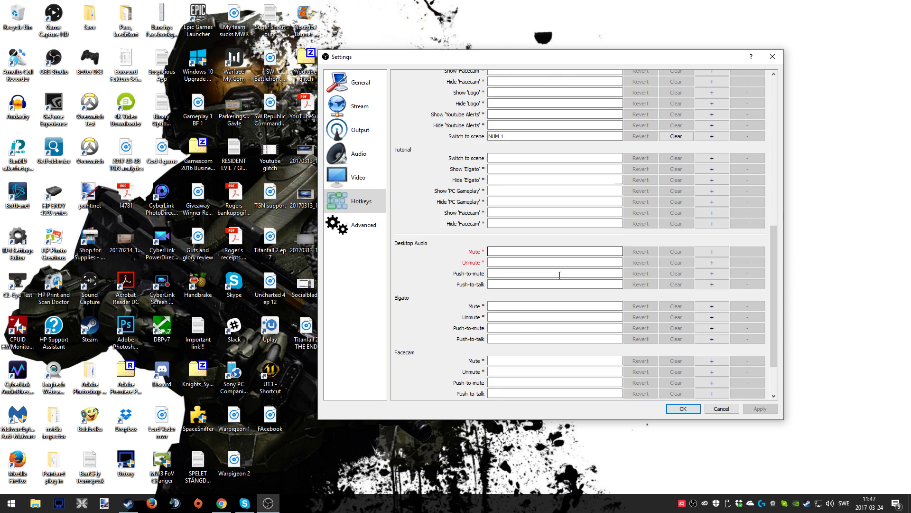
{"action": "left_click", "coordinate": [360, 225]}
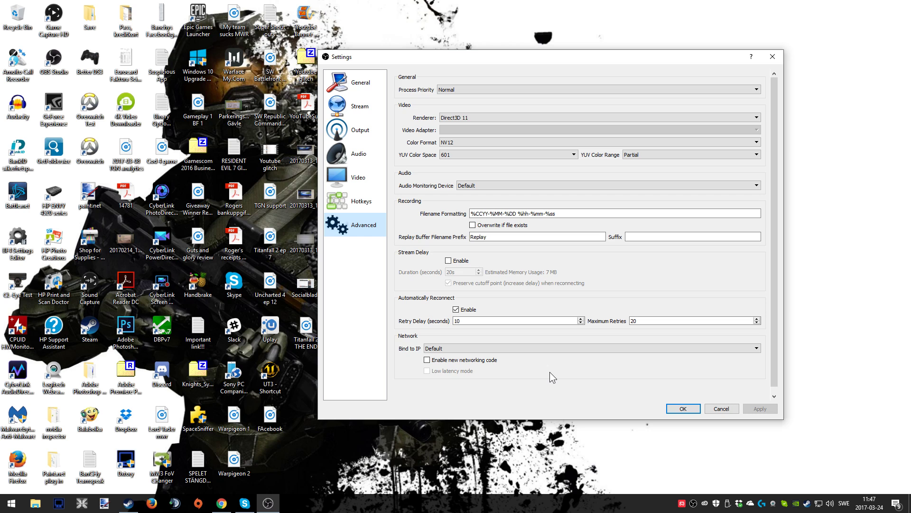
{"action": "left_click", "coordinate": [687, 411]}
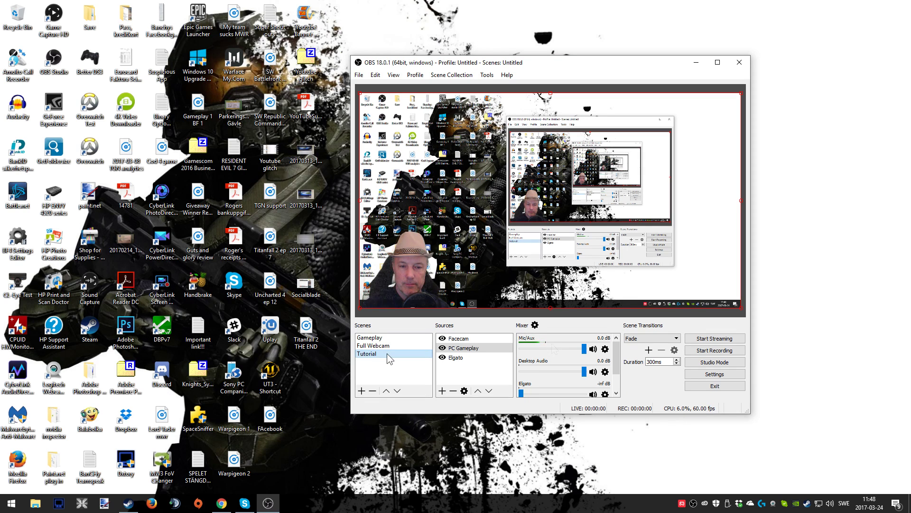
{"action": "right_click", "coordinate": [383, 366]}
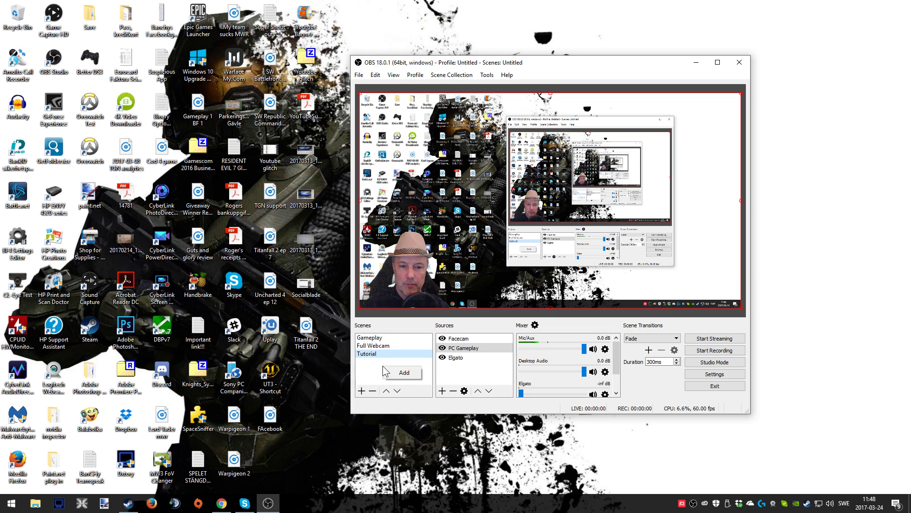
{"action": "left_click", "coordinate": [396, 375]}
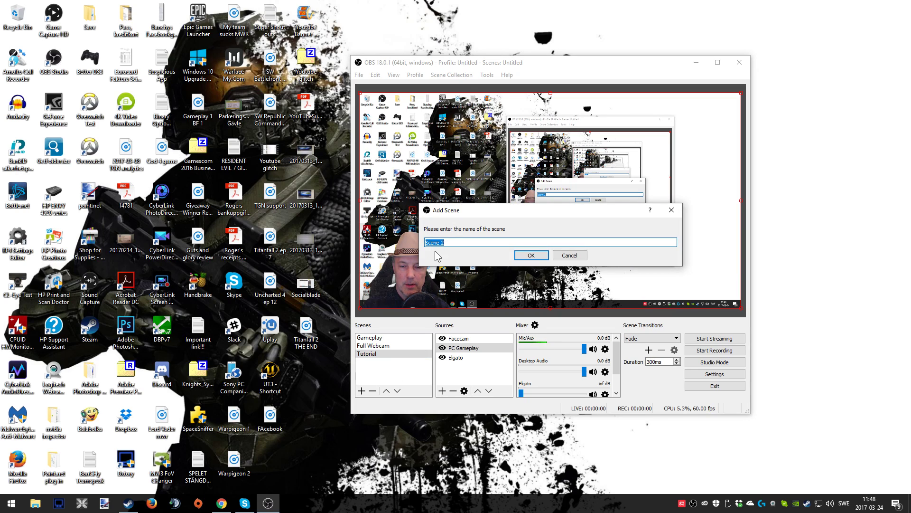
{"action": "left_click", "coordinate": [570, 255]}
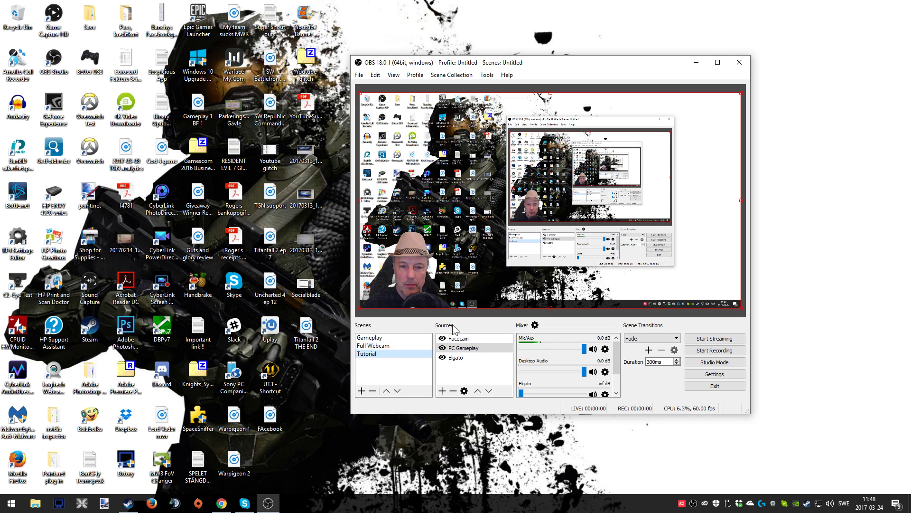
{"action": "left_click", "coordinate": [468, 359]}
{"action": "right_click", "coordinate": [466, 370]}
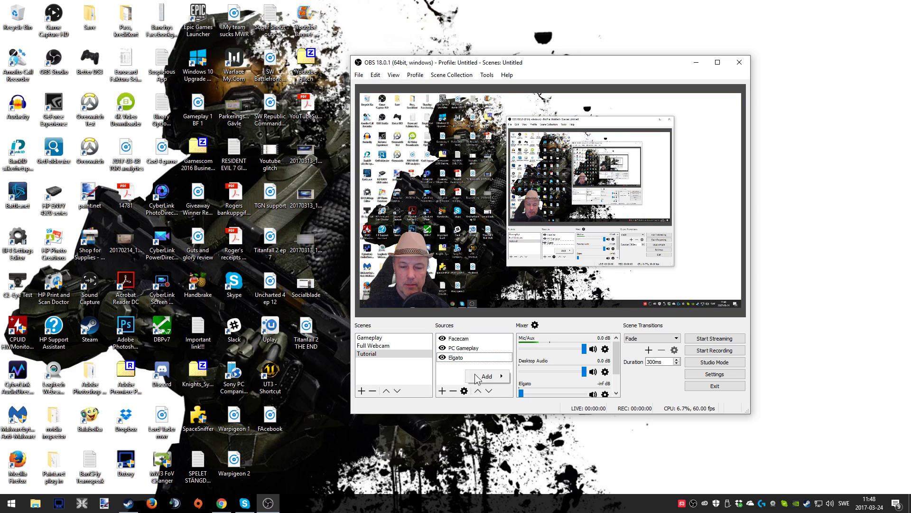
{"action": "mouse_move", "coordinate": [493, 382]}
{"action": "left_click", "coordinate": [454, 358]}
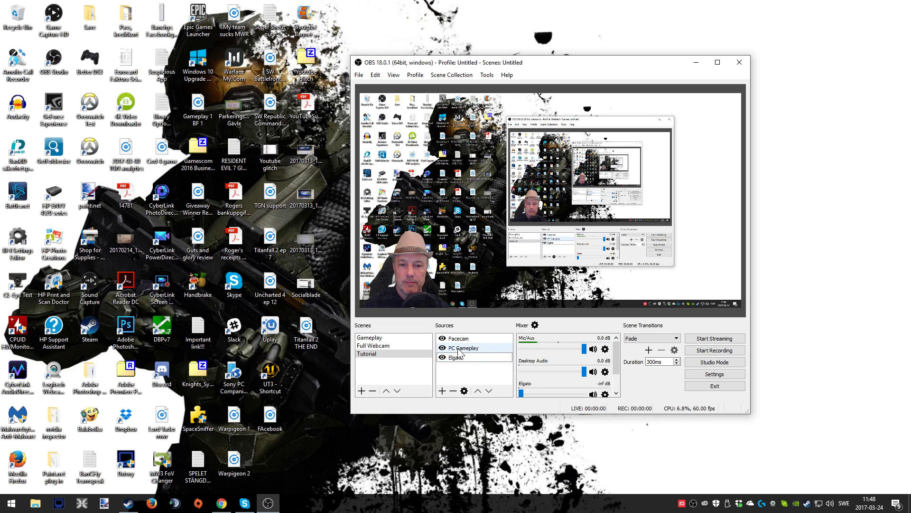
{"action": "left_click", "coordinate": [459, 352]}
{"action": "left_click", "coordinate": [461, 339]}
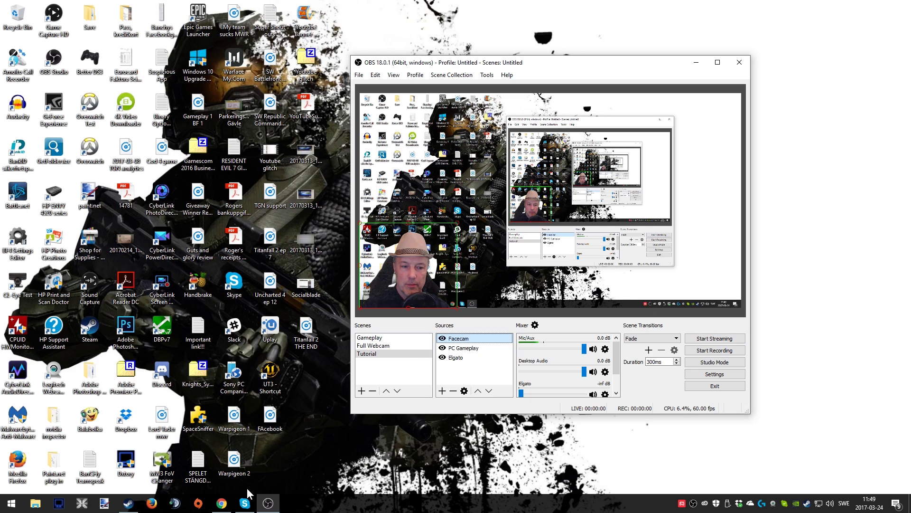
- Show the YouTube Live Dashboard in Chrome and scroll down to the stream's title and description
{"action": "left_click", "coordinate": [221, 504]}
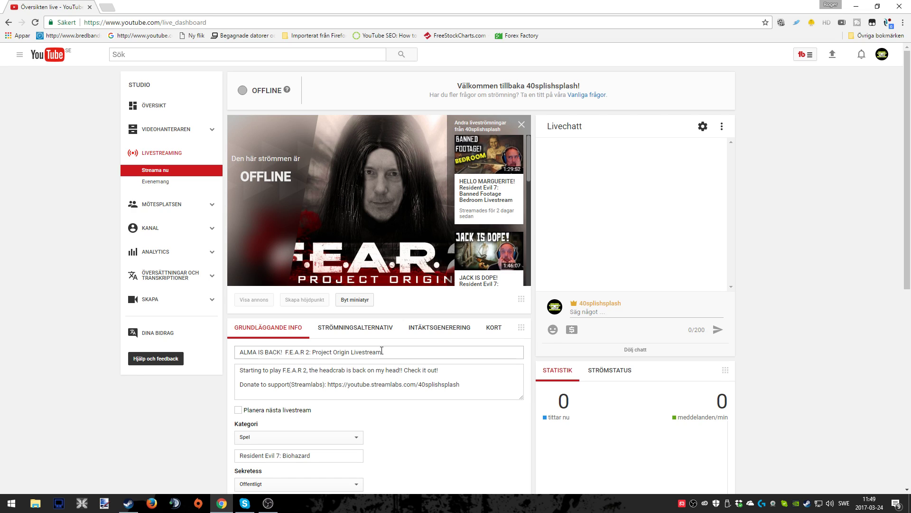
{"action": "scroll", "coordinate": [481, 390], "scroll_direction": "down", "scroll_amount": 1}
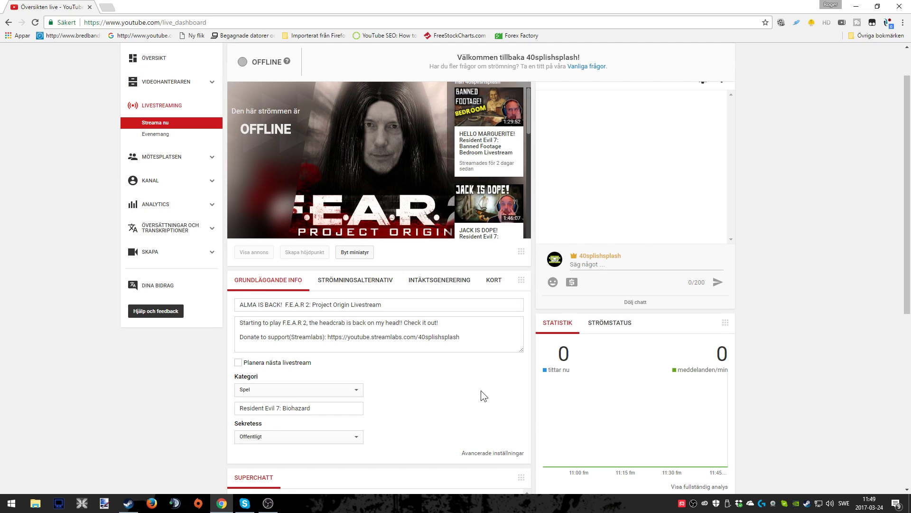
{"action": "scroll", "coordinate": [447, 392], "scroll_direction": "down", "scroll_amount": 2}
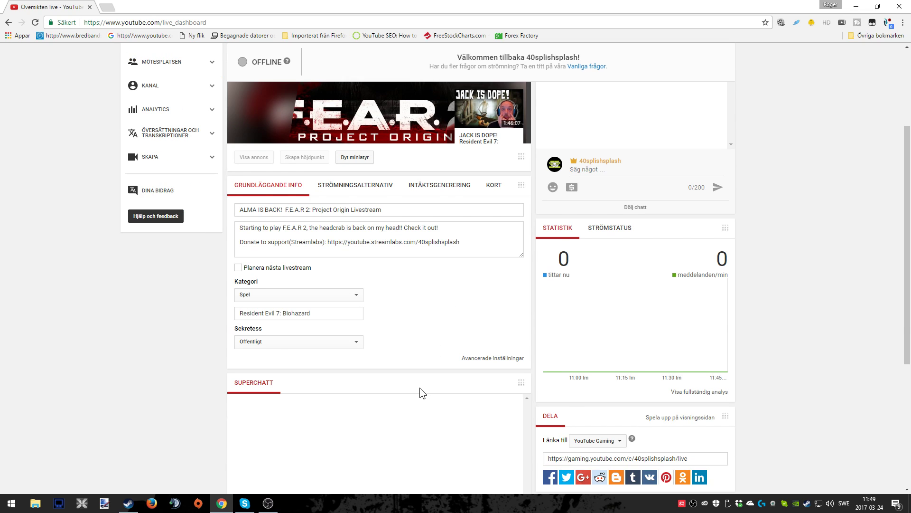